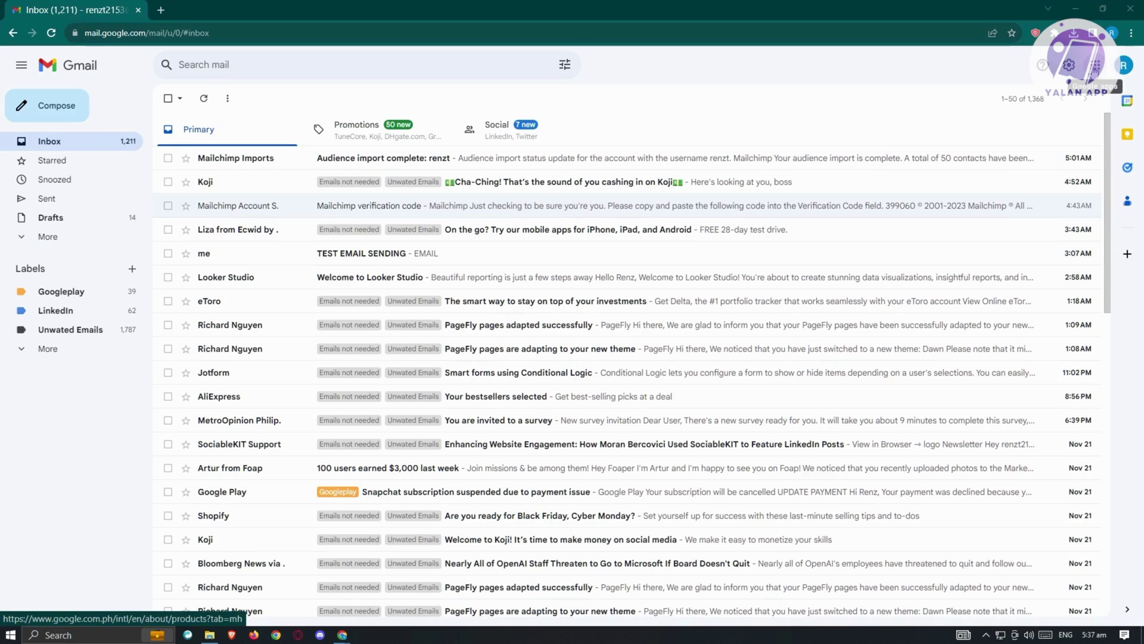
Step: Open Google Docs in a new tab from Gmail's Google apps grid
click(1096, 66)
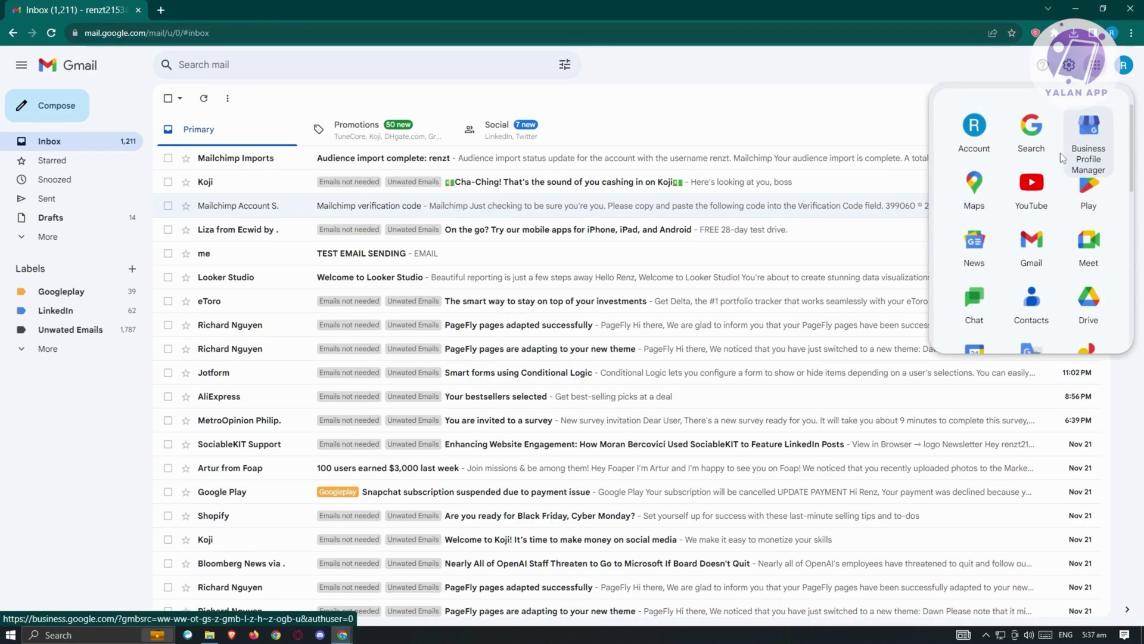
scroll(1058, 277, down, 3)
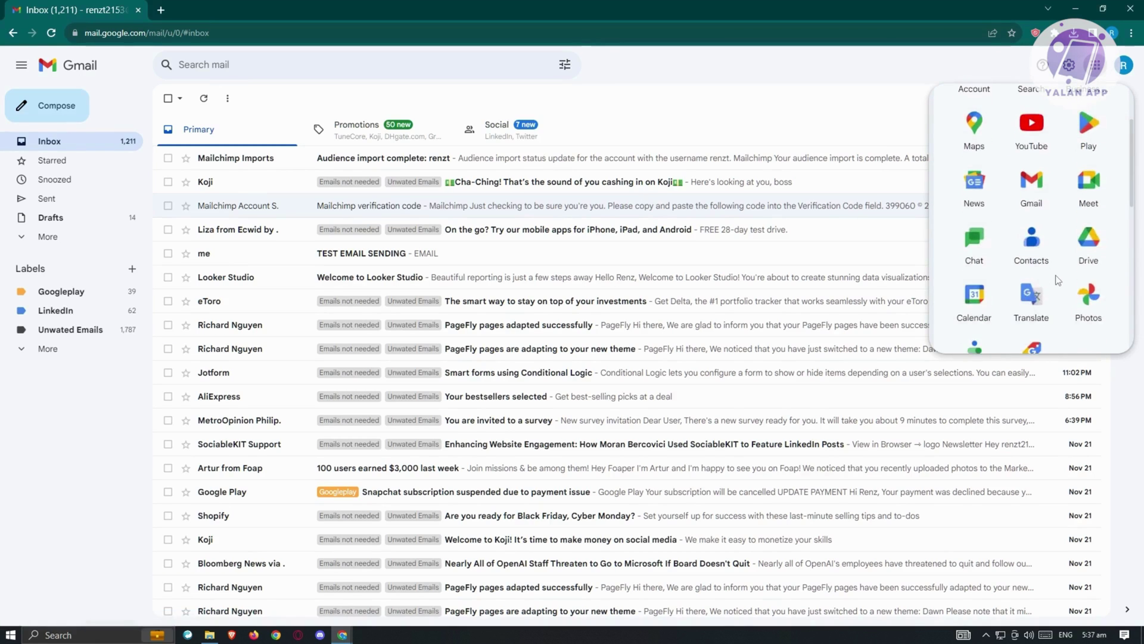
scroll(1062, 273, down, 2)
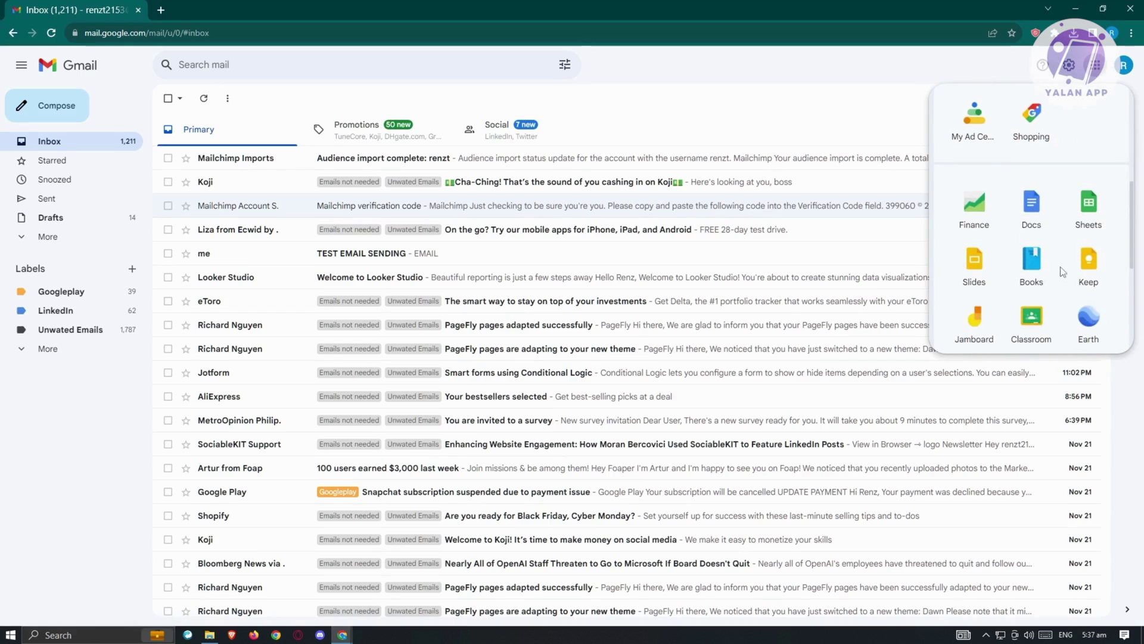
click(1037, 213)
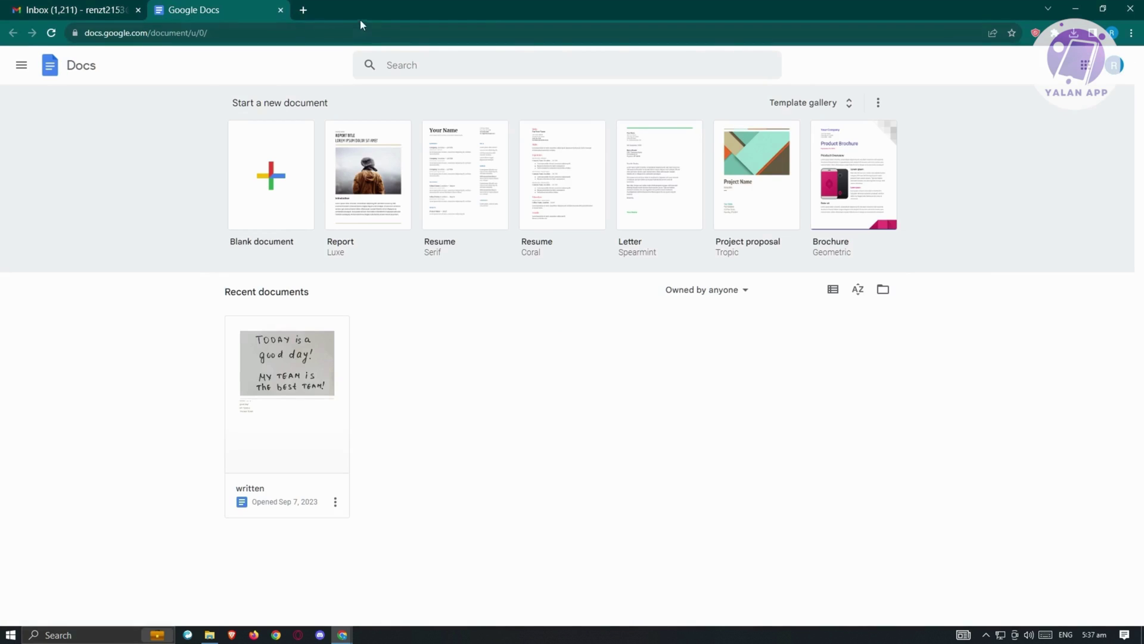
Step: Back in Gmail, open Google Drive in a new tab to list My Drive's files
click(72, 9)
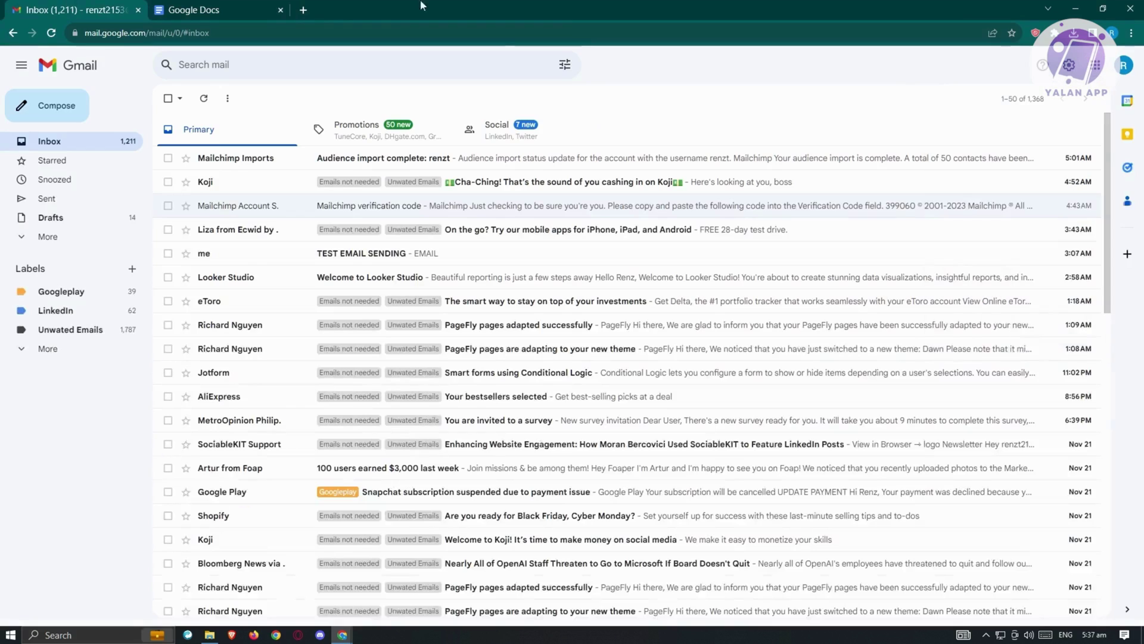
click(1095, 64)
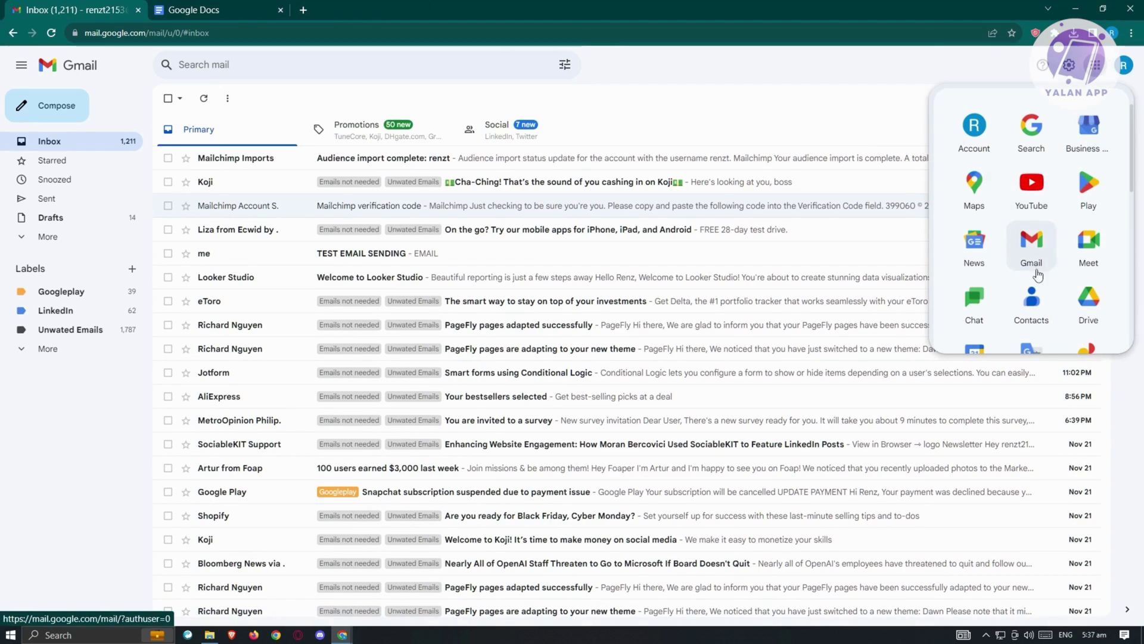
scroll(1043, 286, down, 1)
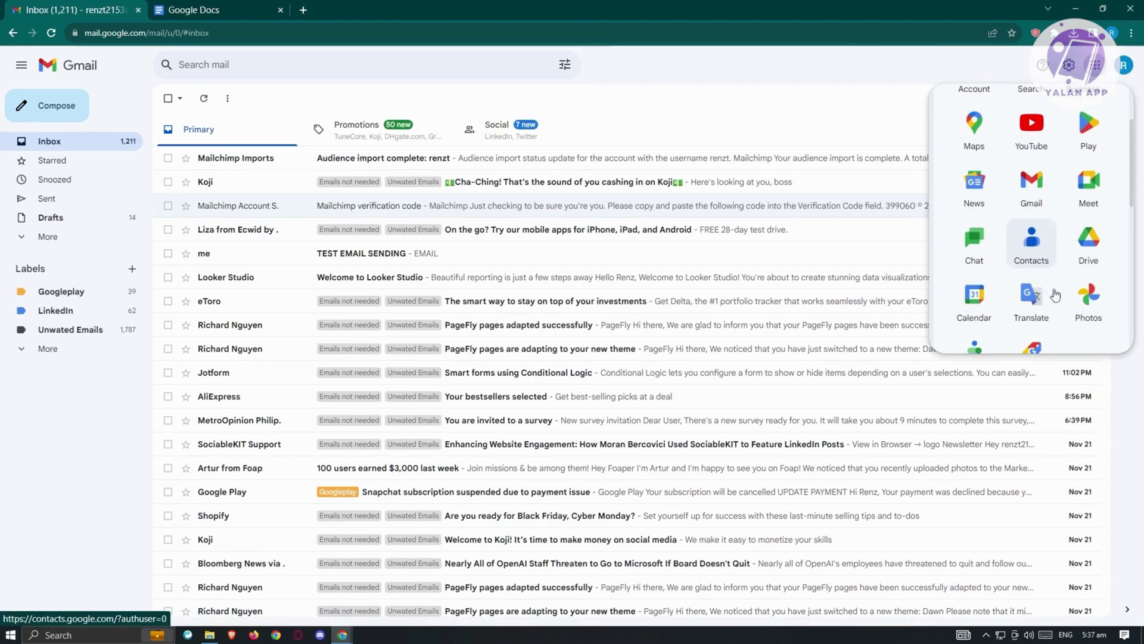
click(1089, 247)
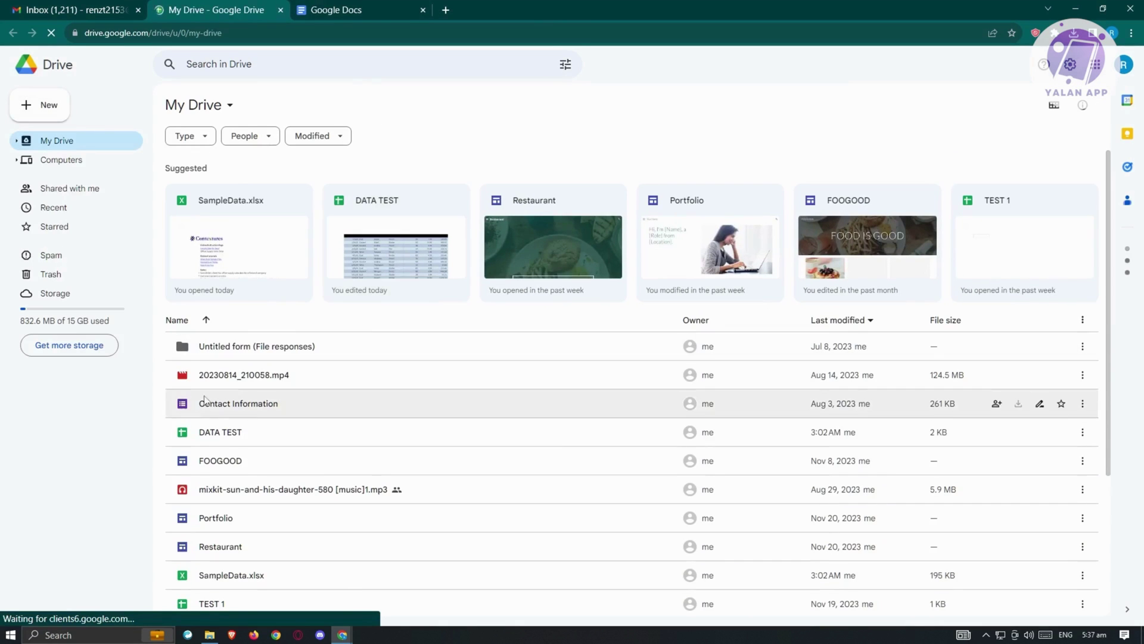
scroll(167, 419, down, 2)
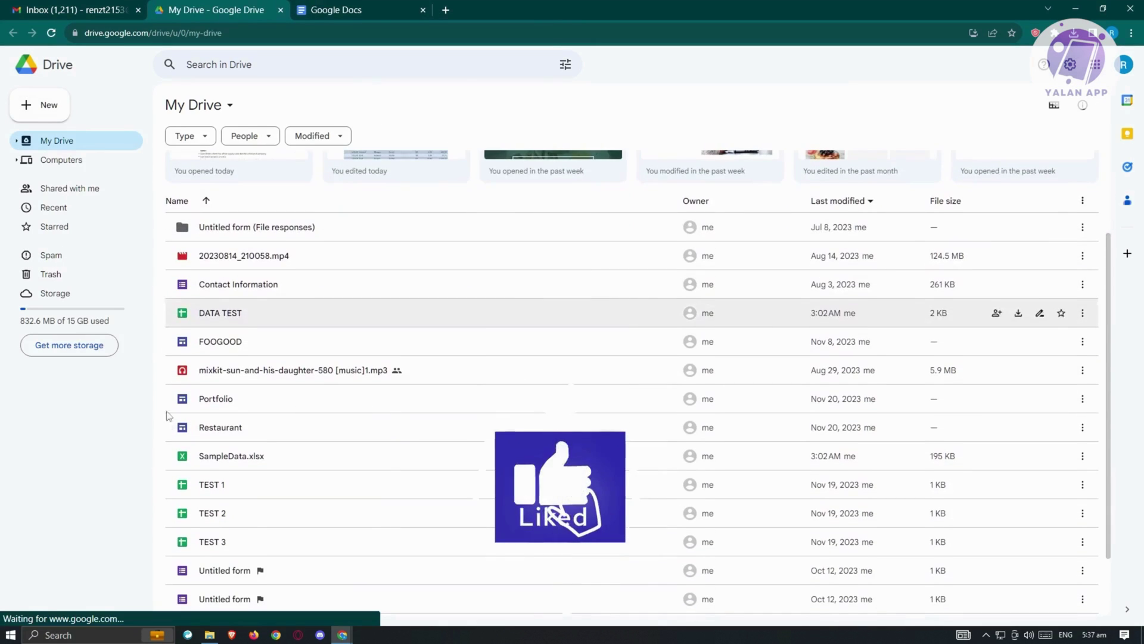
Step: Show Drive's New menu with the Google Docs Blank document and From a template options
click(50, 108)
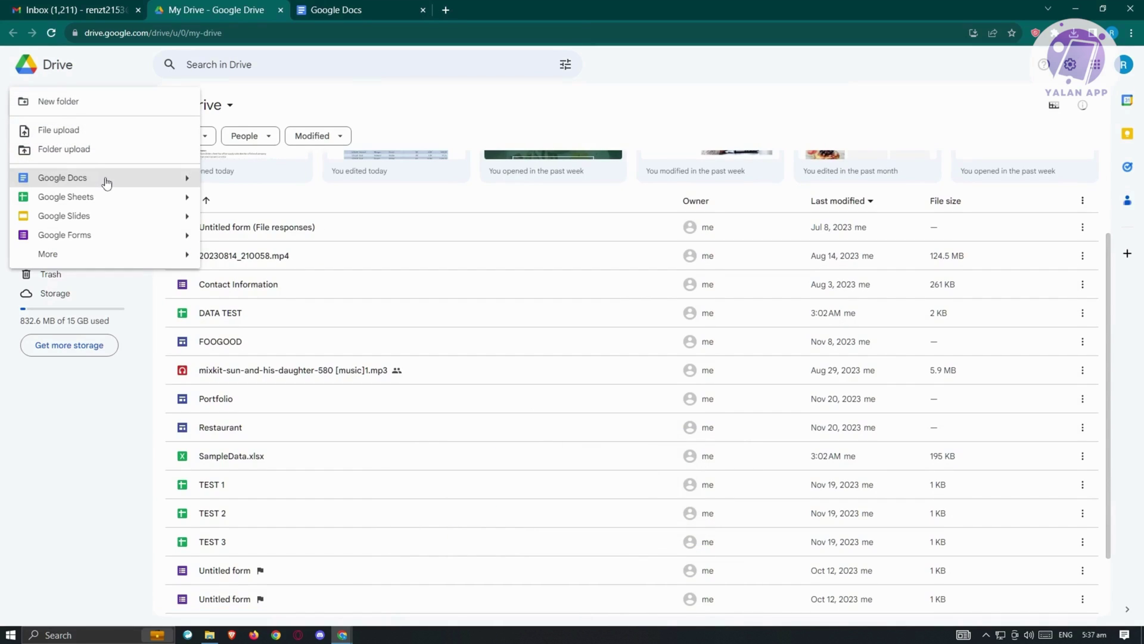
mouse_move(184, 179)
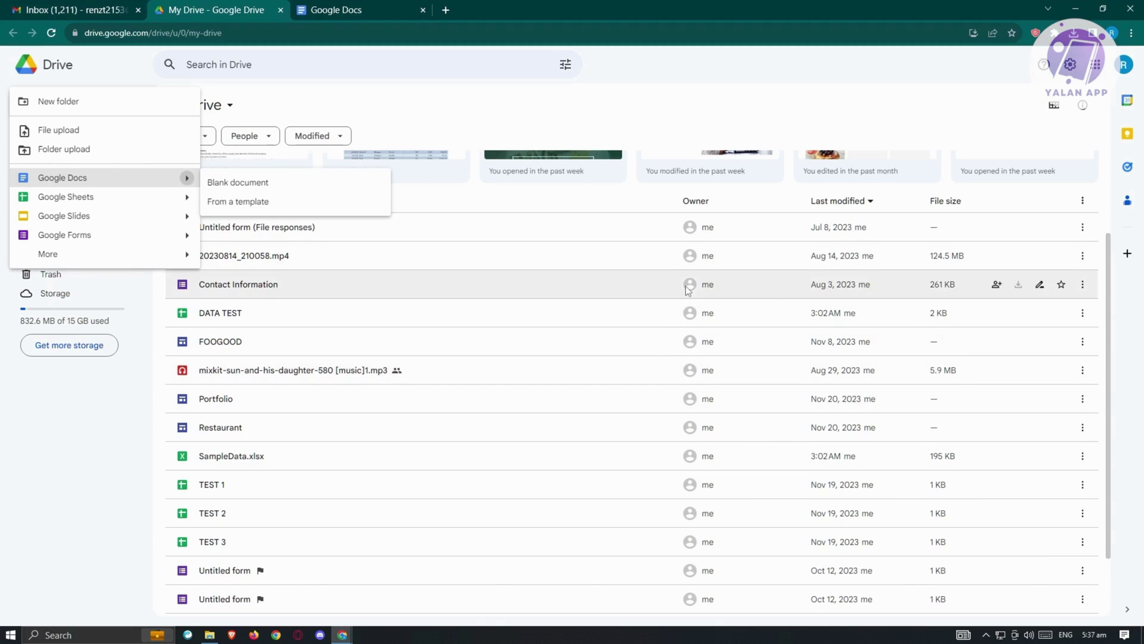
mouse_move(688, 290)
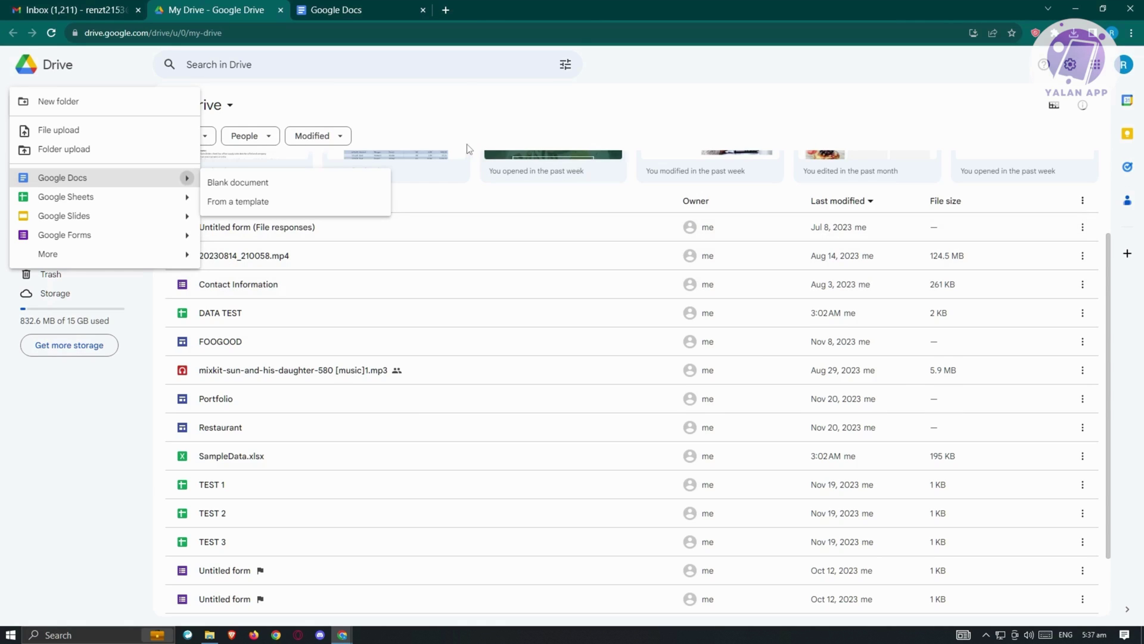
Step: On the Docs start page, browse the Template gallery for the Letter (Spearmint) template
click(365, 9)
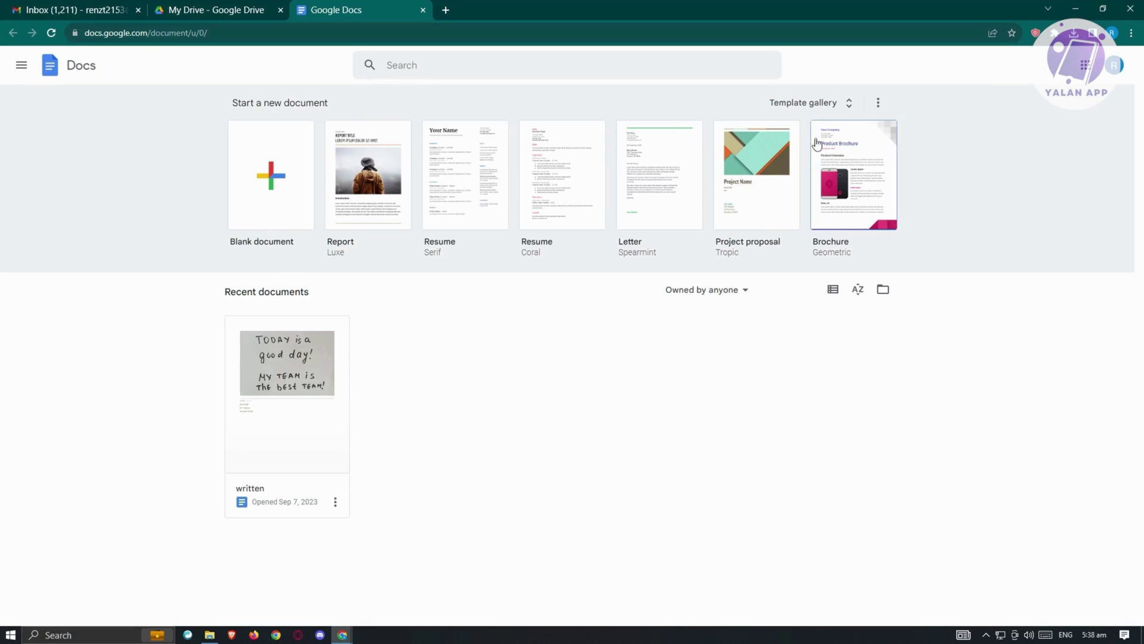
click(846, 107)
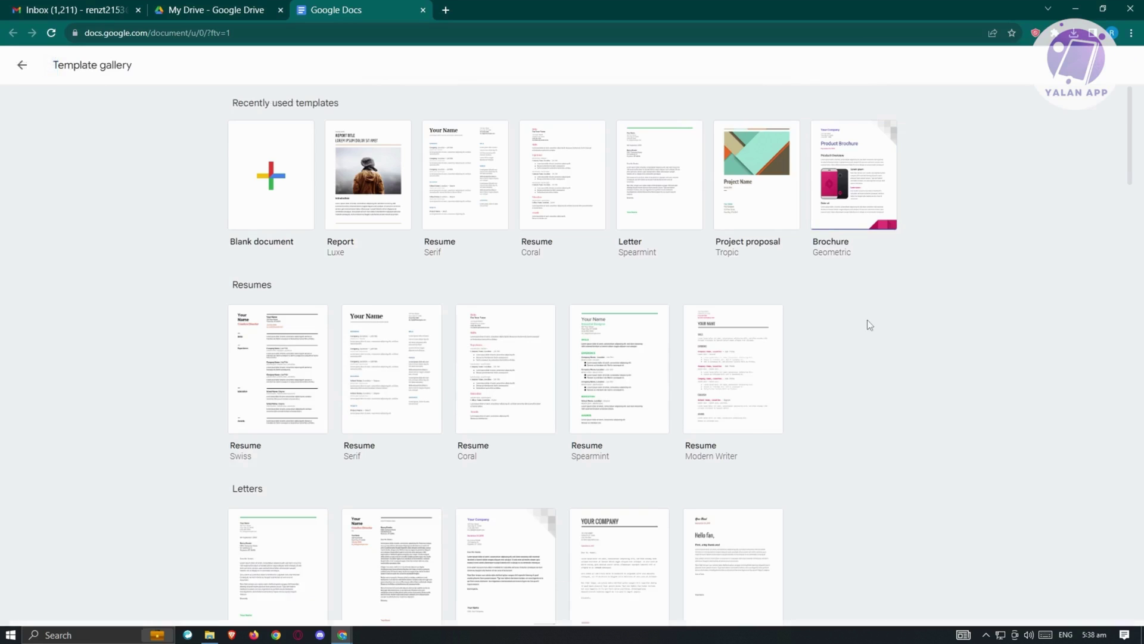
scroll(727, 429, down, 2)
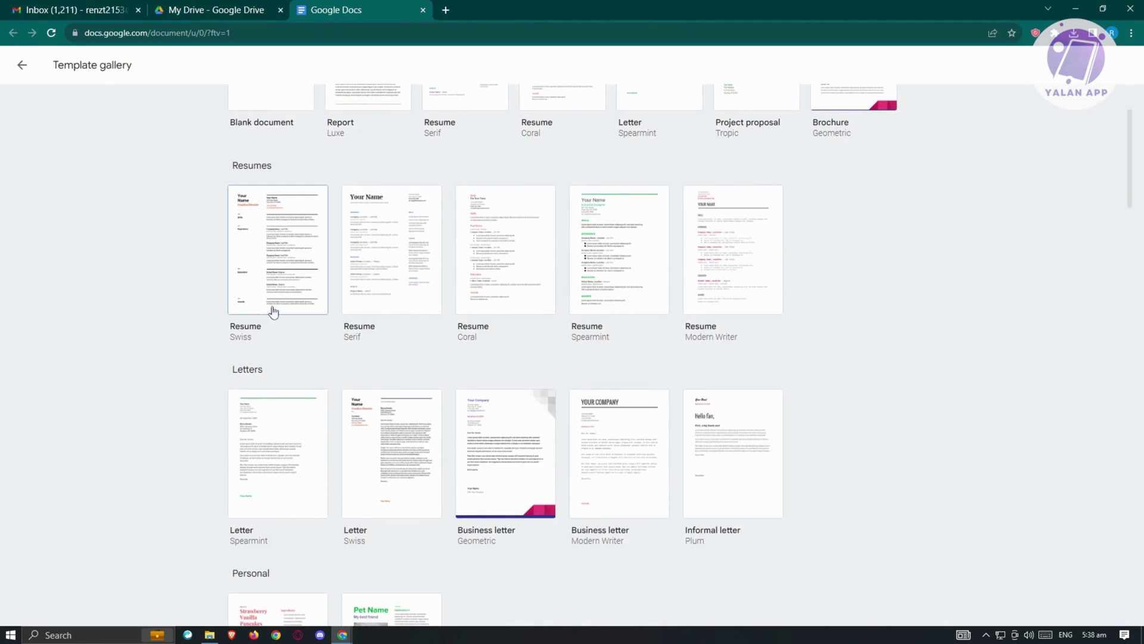
scroll(250, 358, down, 4)
scroll(268, 375, down, 1)
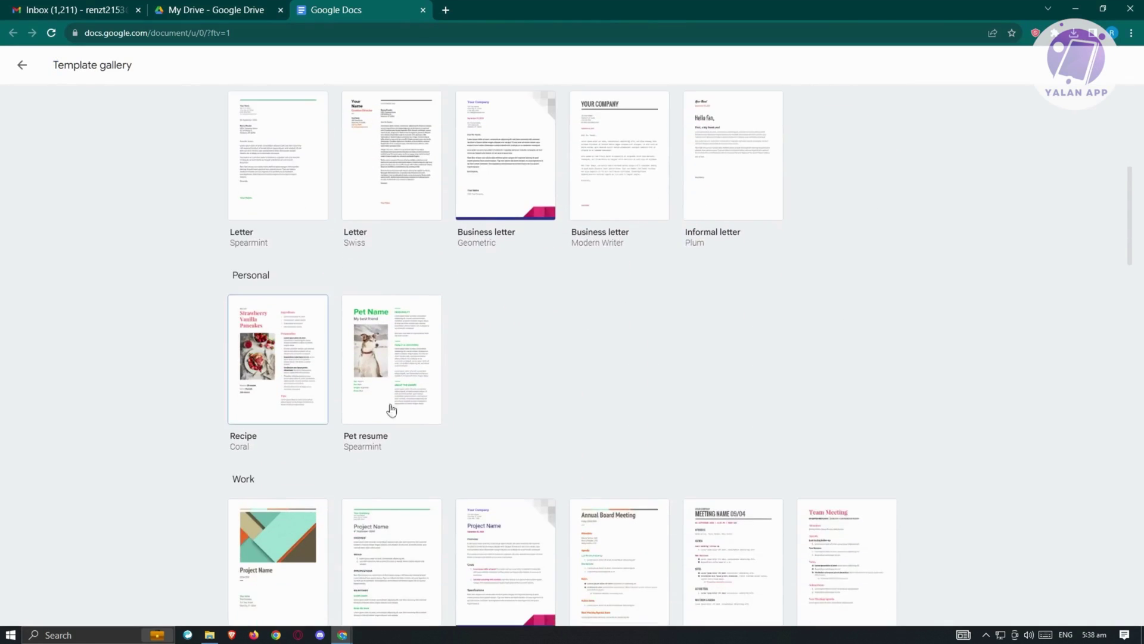
scroll(452, 464, down, 5)
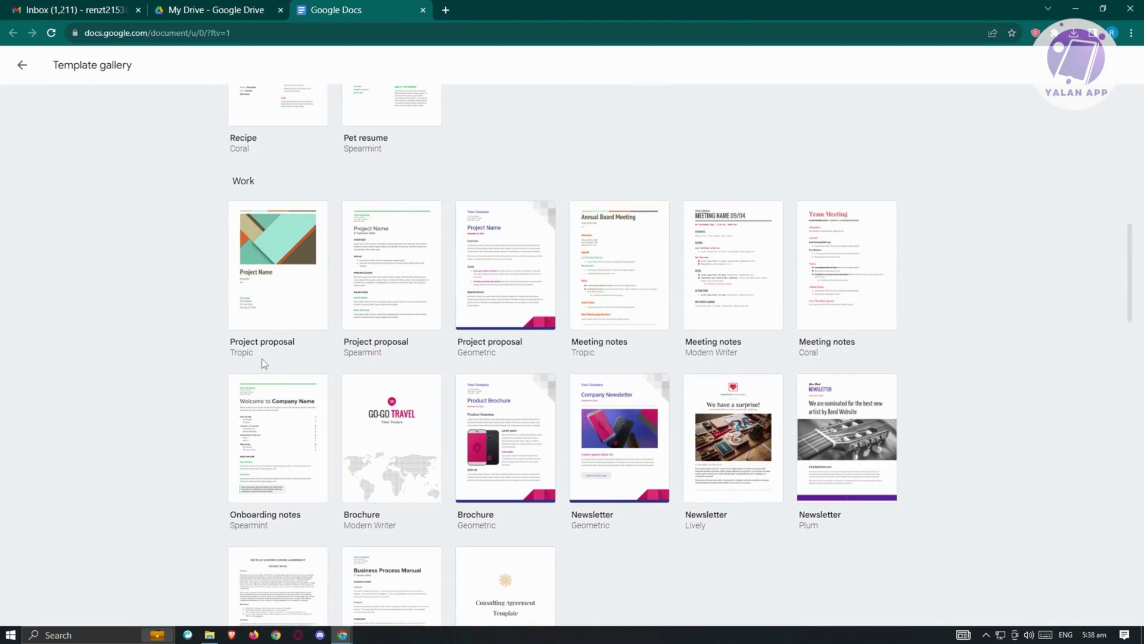
scroll(371, 363, down, 3)
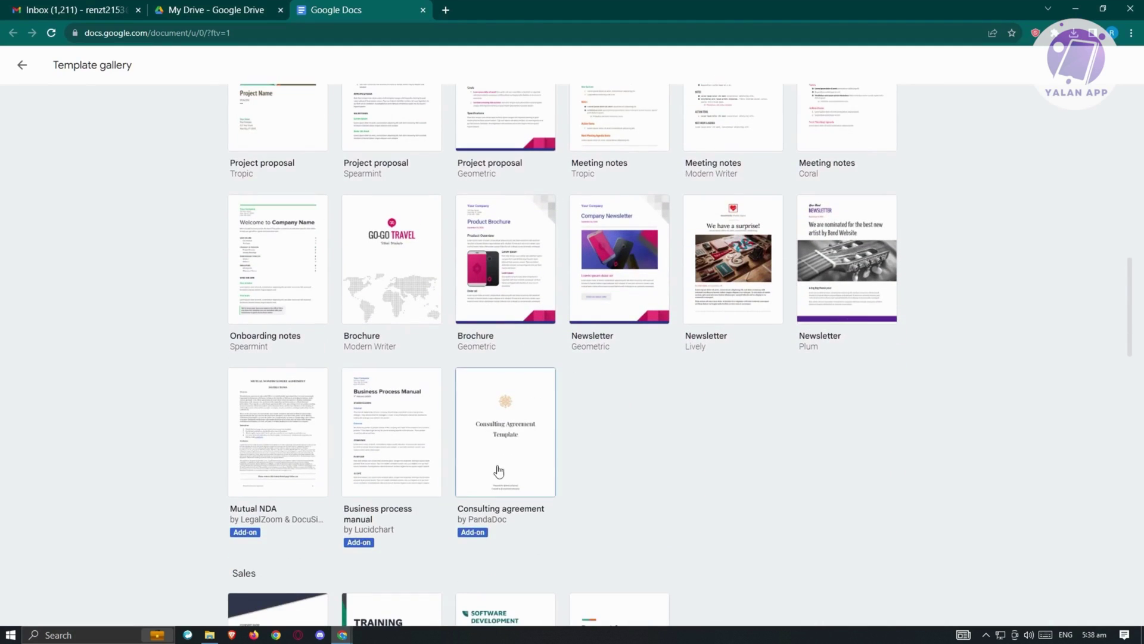
scroll(477, 404, down, 15)
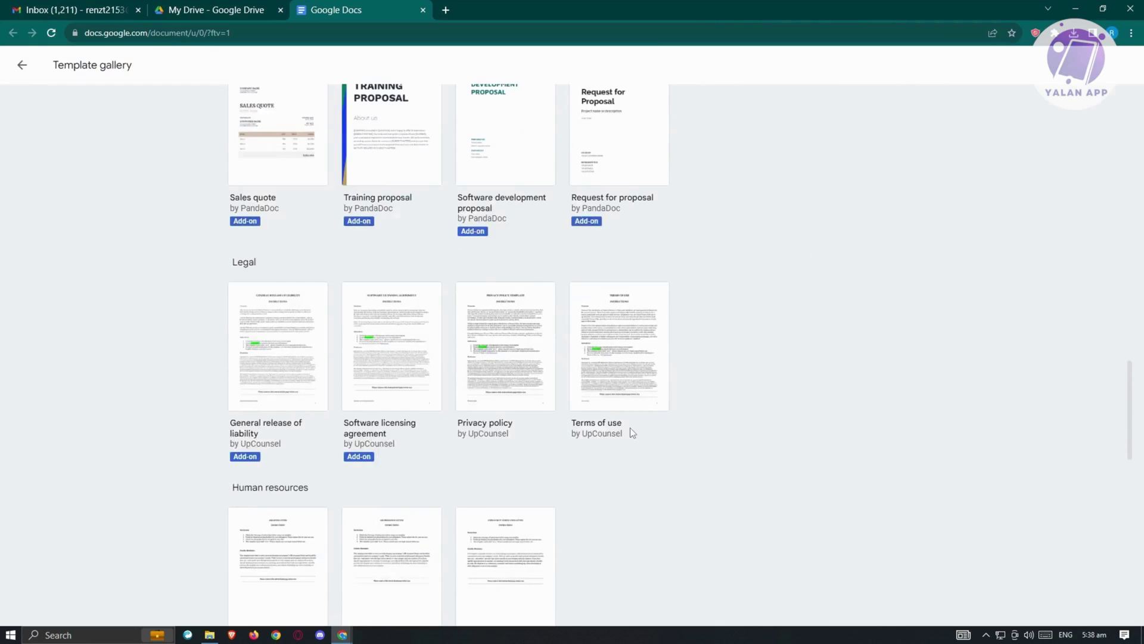
scroll(635, 433, down, 5)
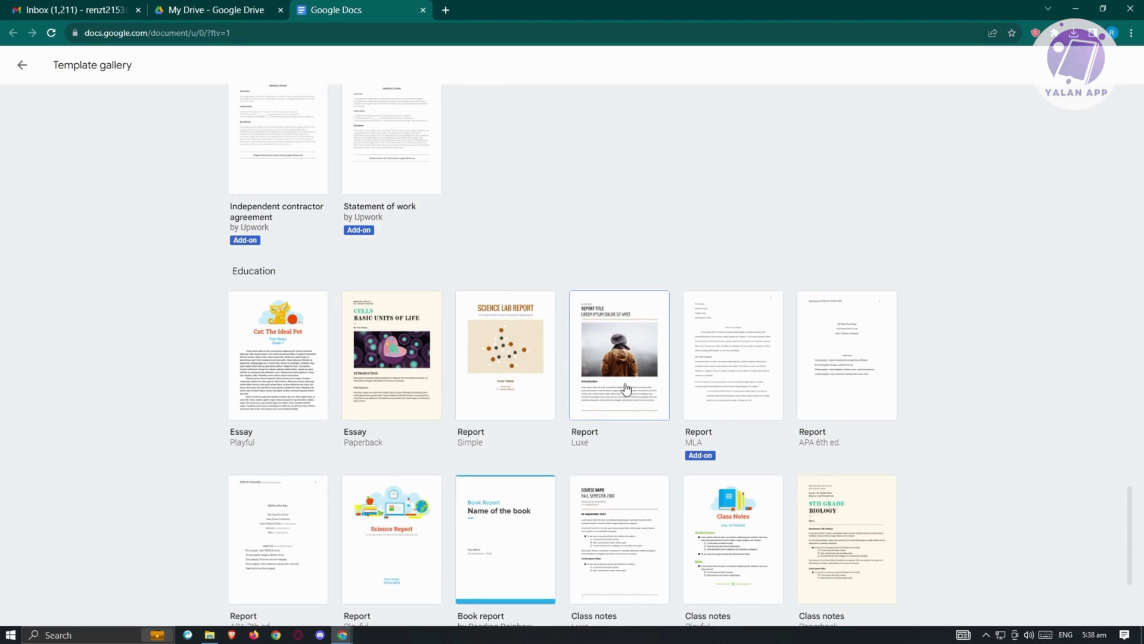
scroll(626, 388, down, 3)
scroll(626, 388, up, 2)
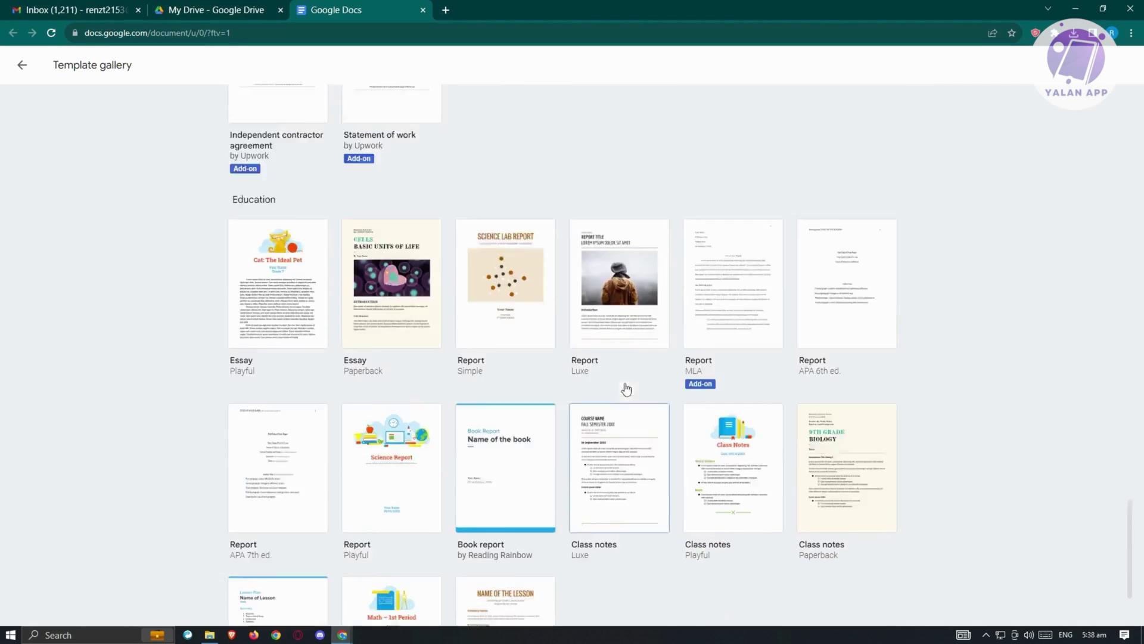
scroll(626, 388, up, 20)
scroll(650, 396, up, 4)
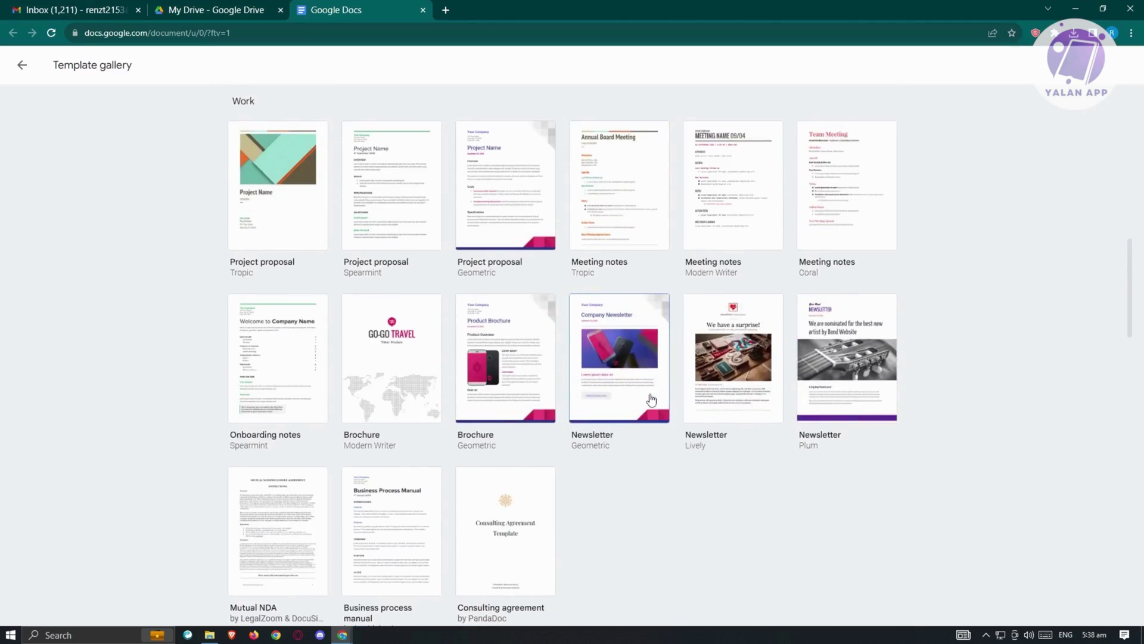
scroll(651, 400, up, 12)
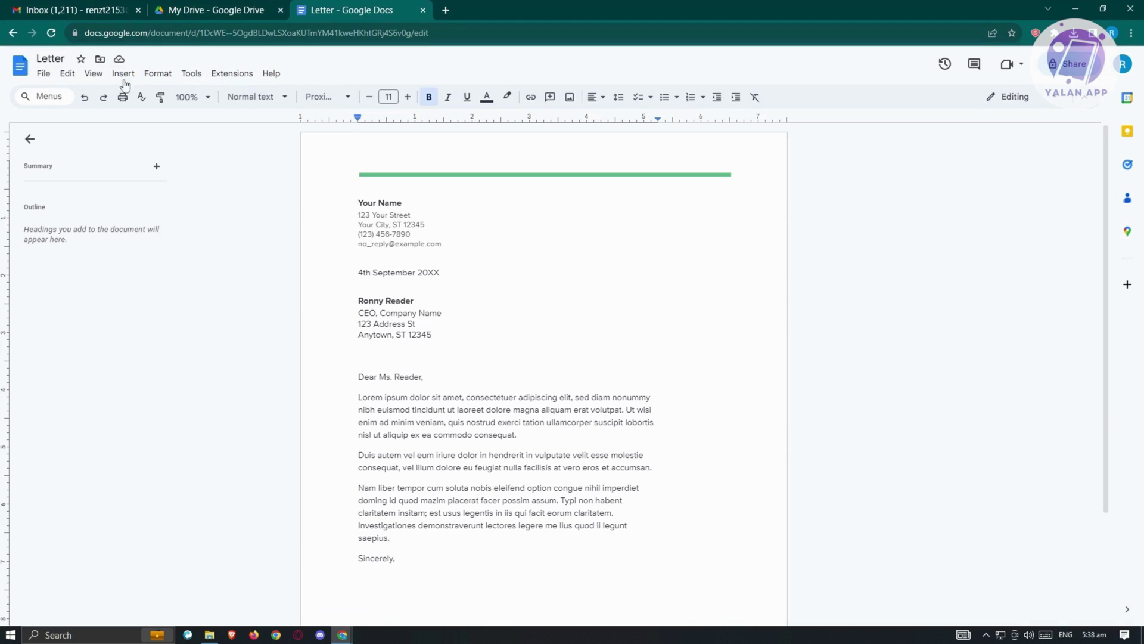
Step: Look through the Format menu's text and paragraph options without applying any
click(156, 74)
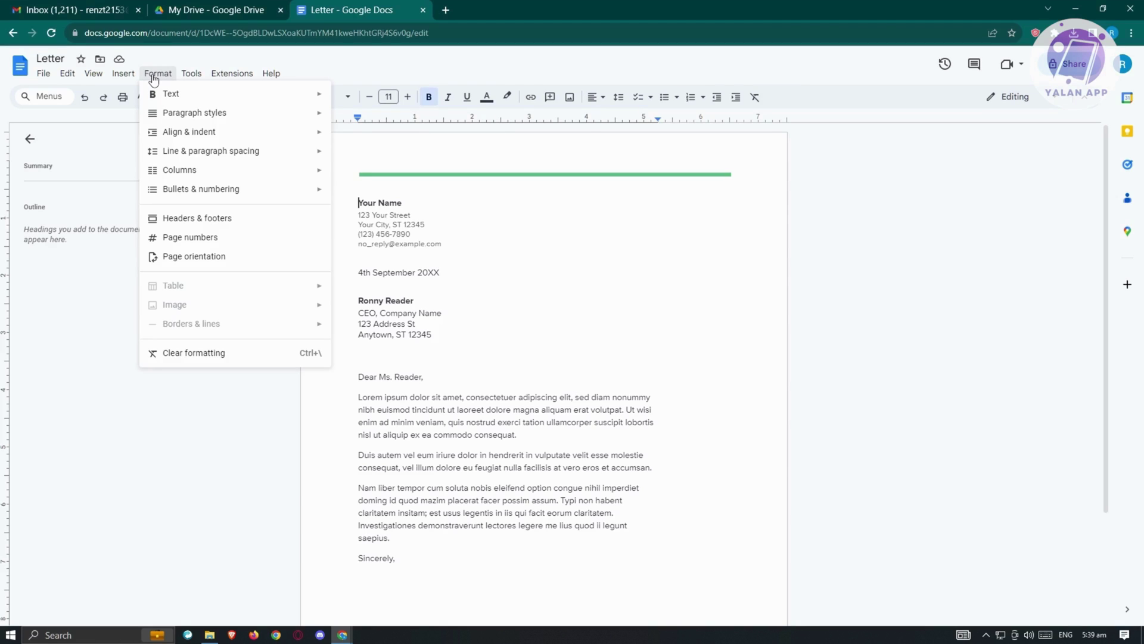
mouse_move(179, 97)
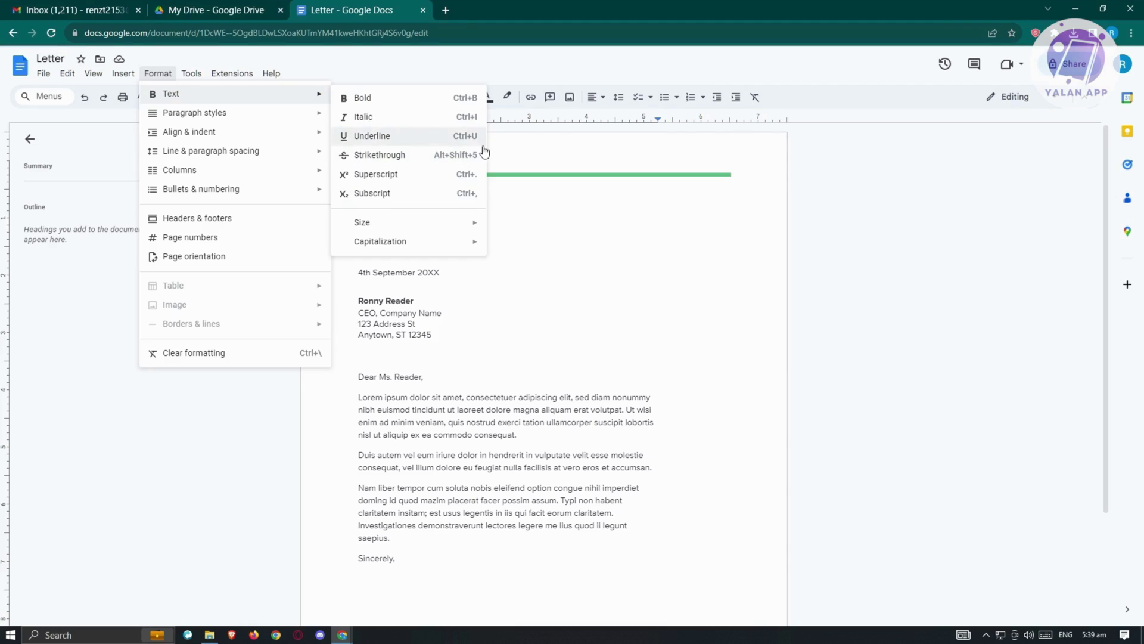
mouse_move(434, 229)
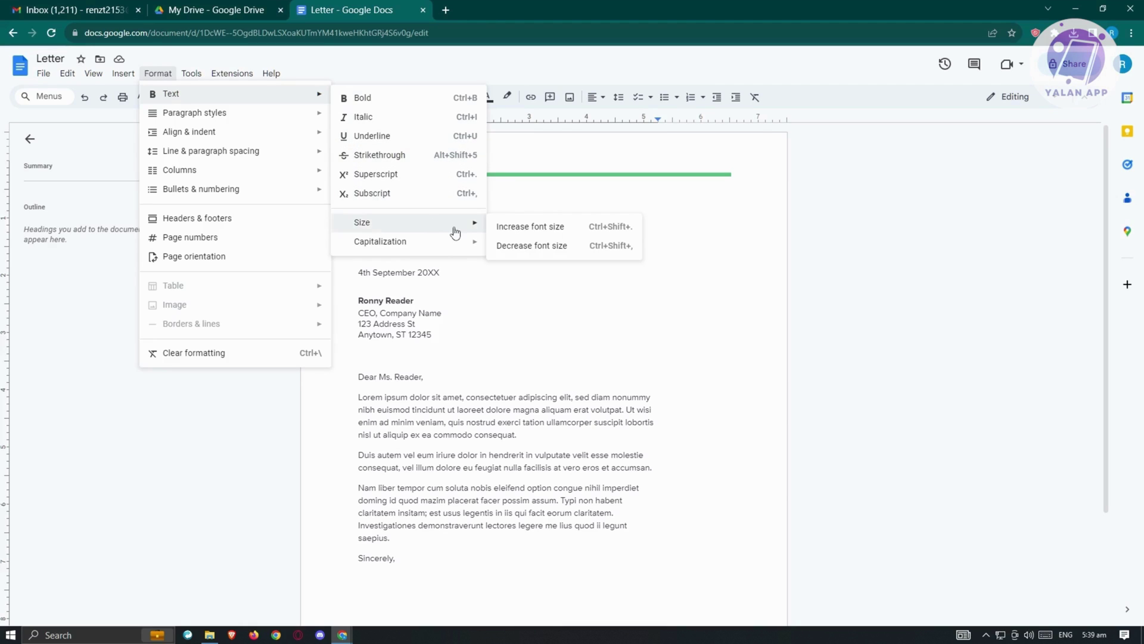
mouse_move(398, 244)
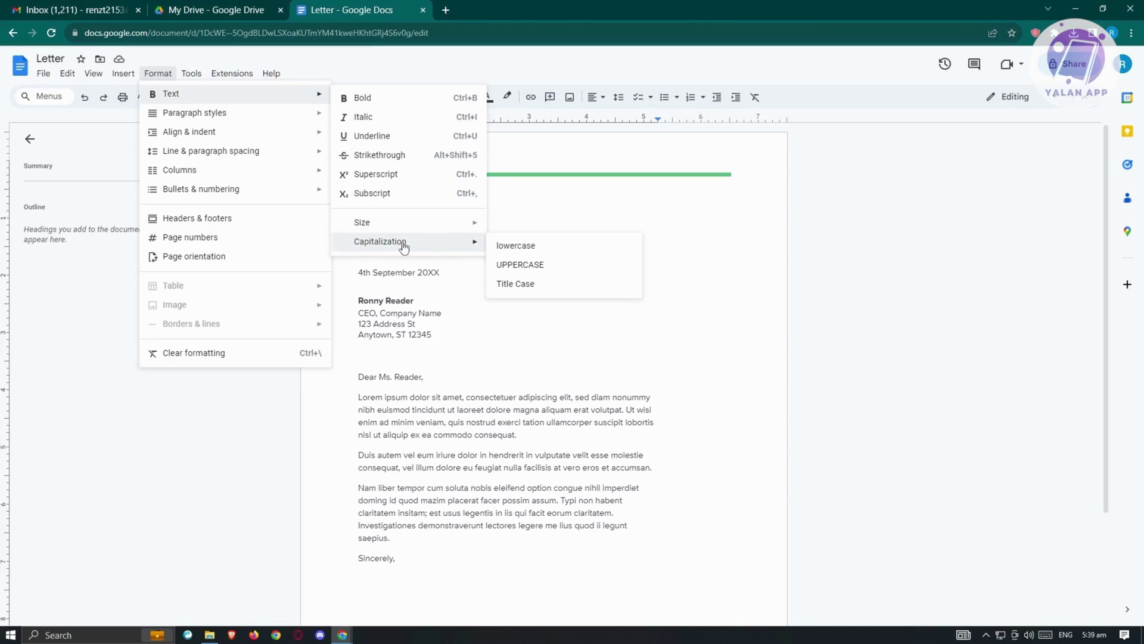
click(545, 355)
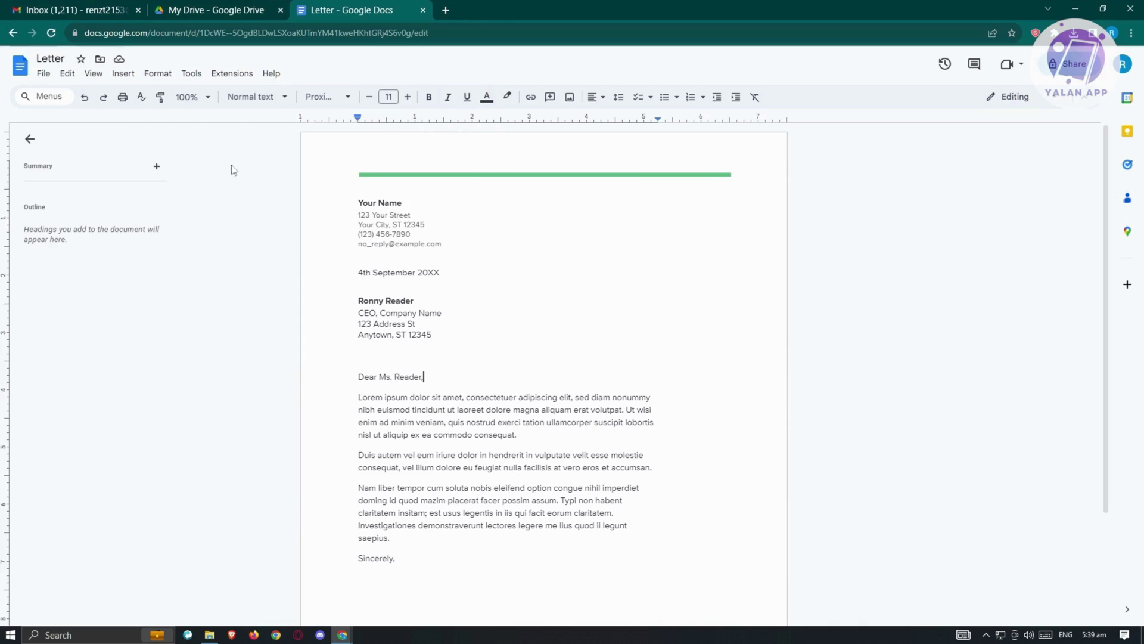
Step: Look through the Tools menu, including spelling and grammar, then return to the letter
click(192, 74)
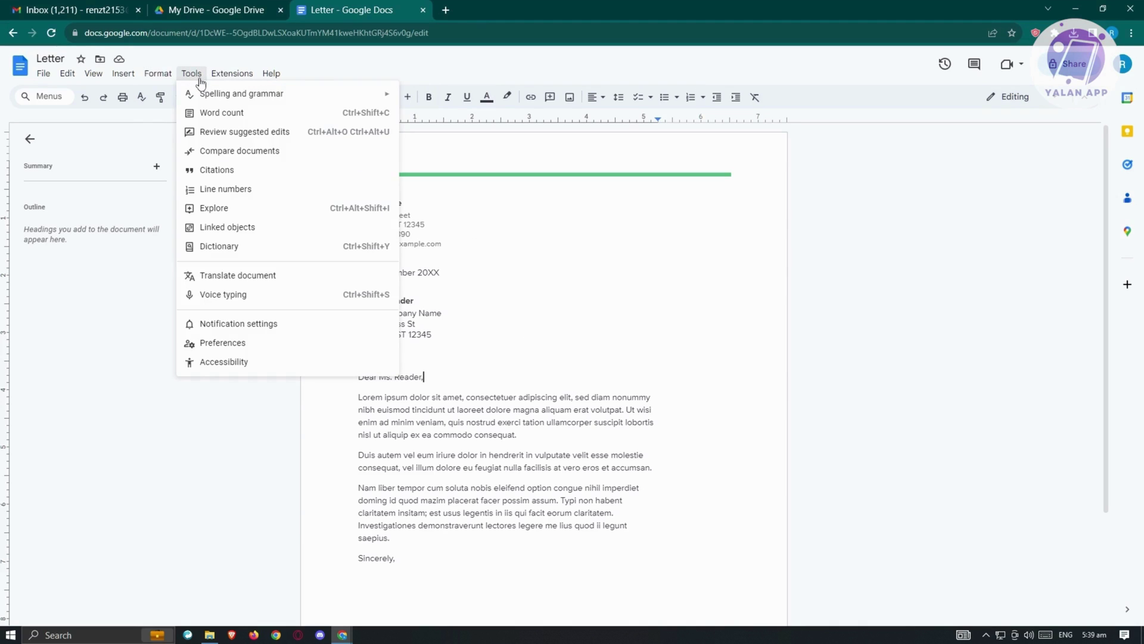
mouse_move(347, 102)
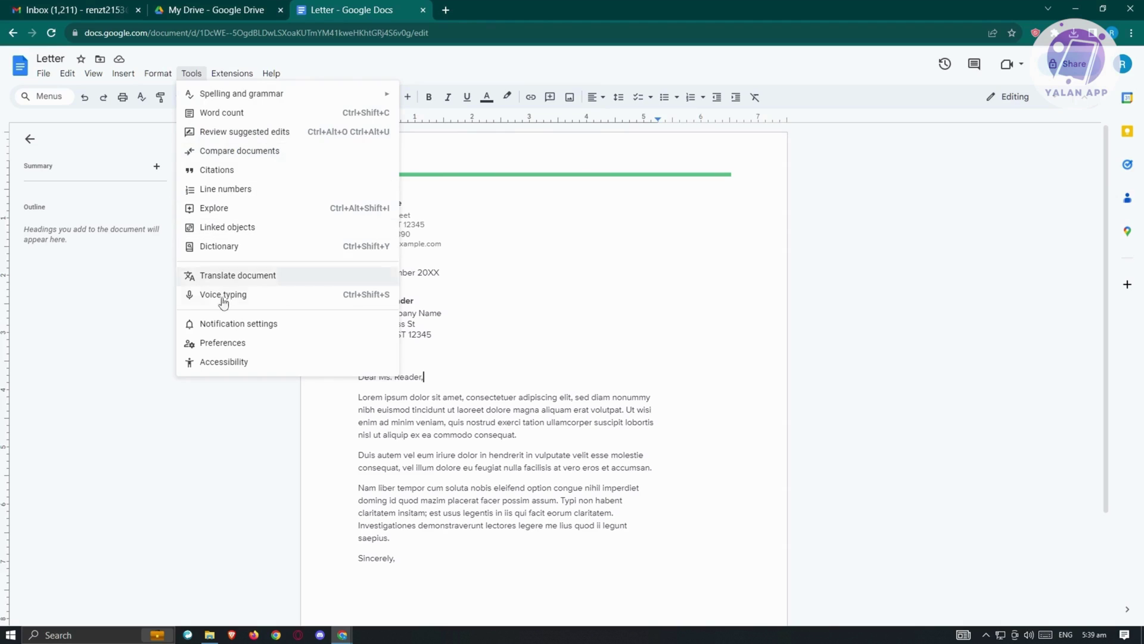
click(571, 284)
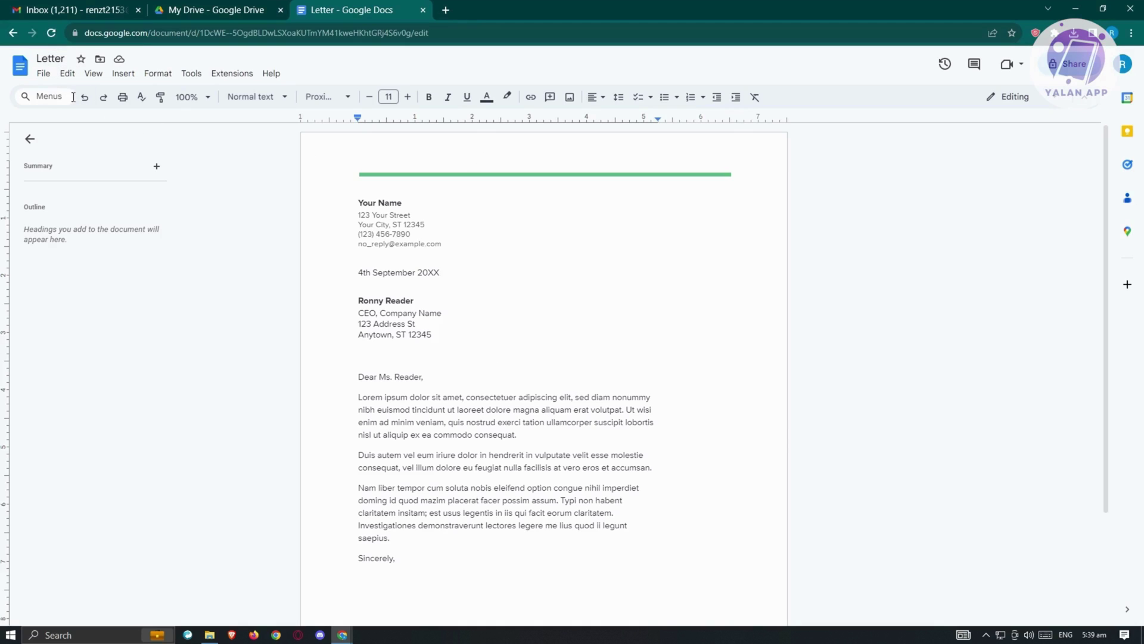
Step: Change the document title from 'Letter' to 'Letter DOCUMENT'
click(54, 59)
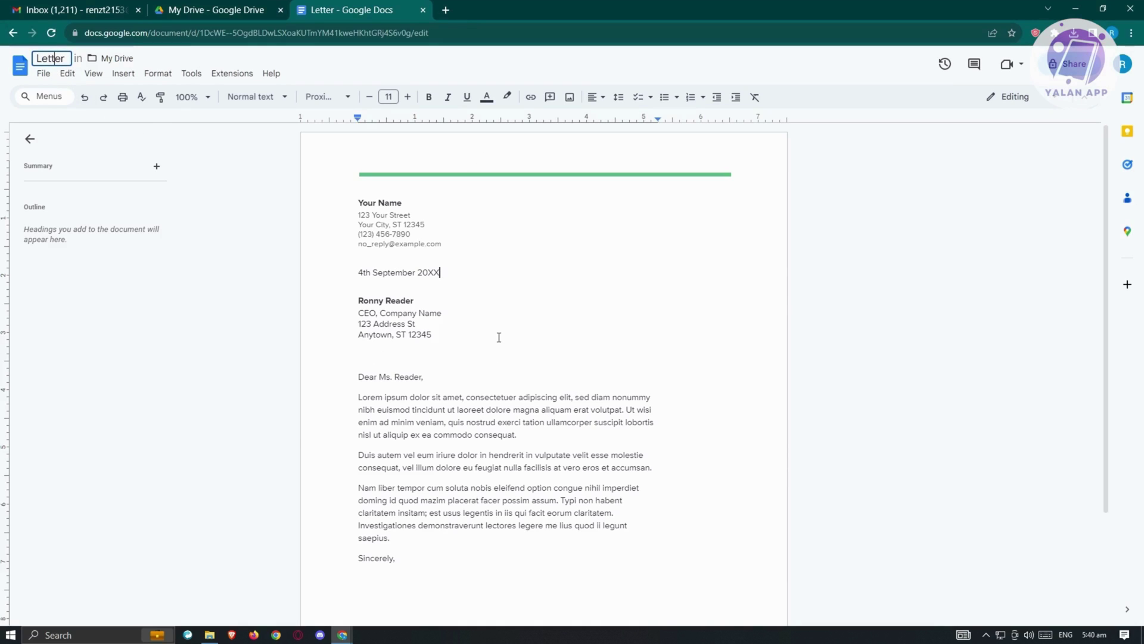
key(ctrl+a)
key(End)
text(DC)
text(OCUMENT)
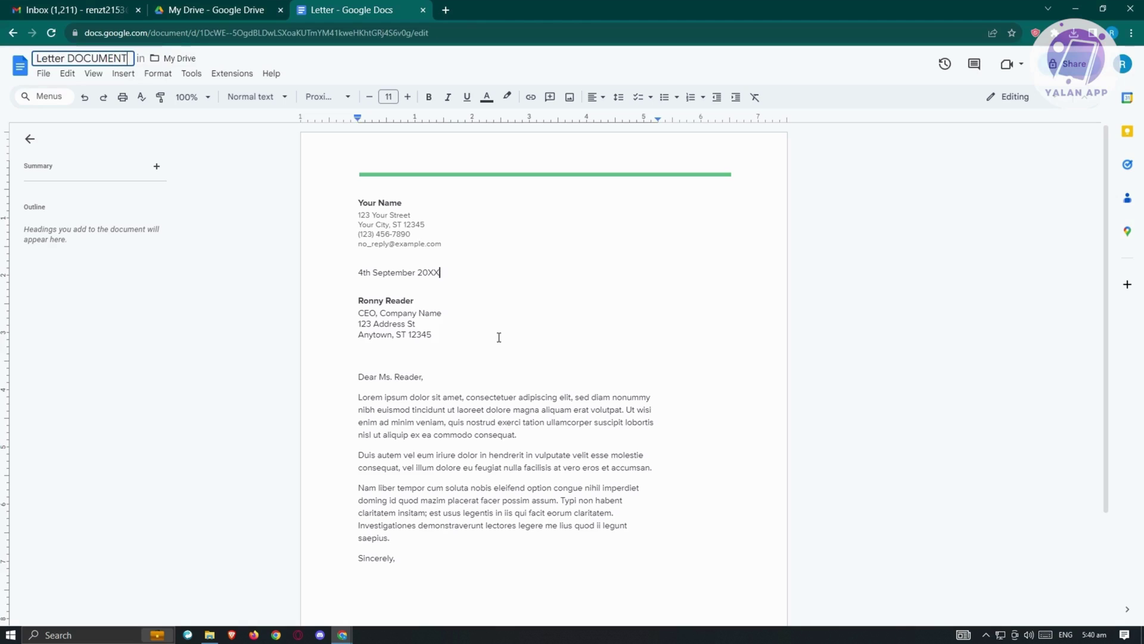
key(Return)
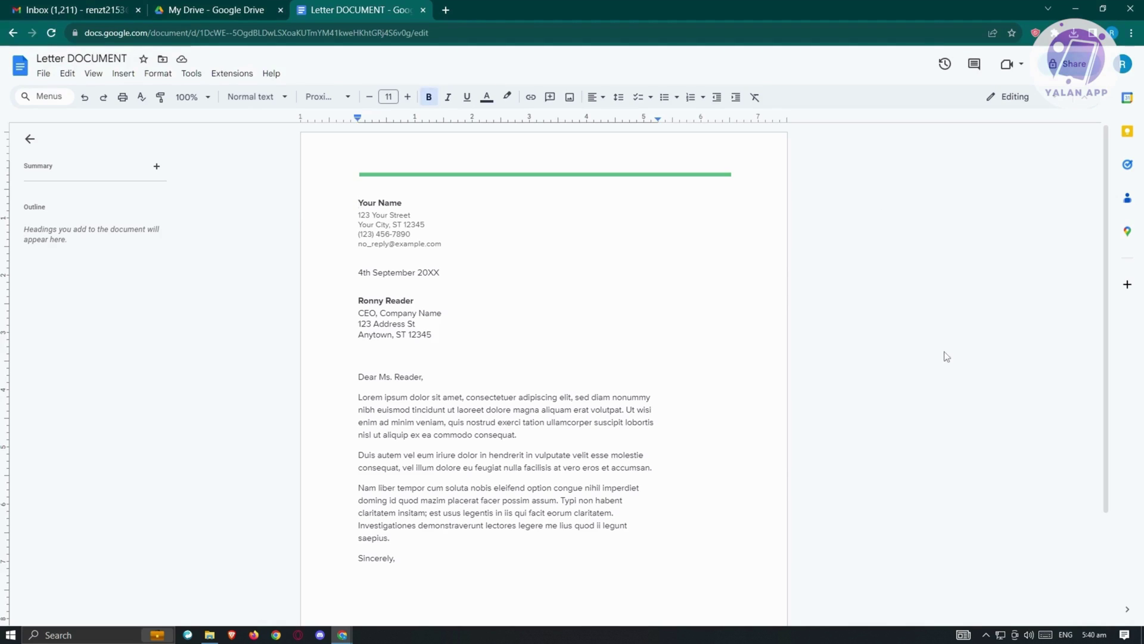
Step: In Page setup, keep Whole document, preview Pageless, then apply a cyan page colour
click(50, 97)
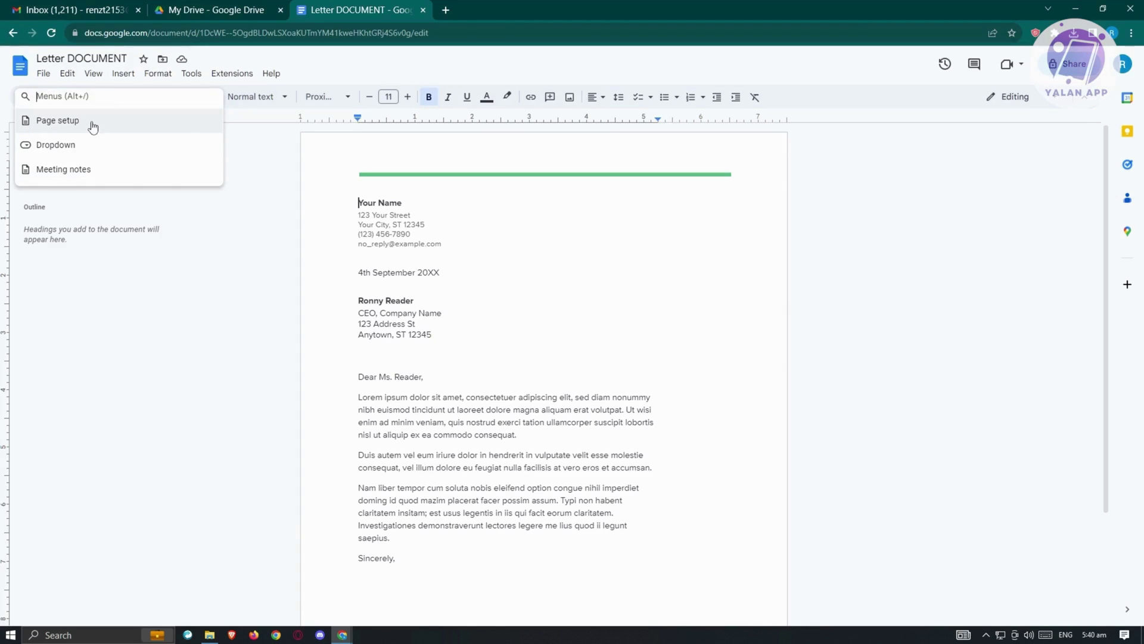
click(57, 120)
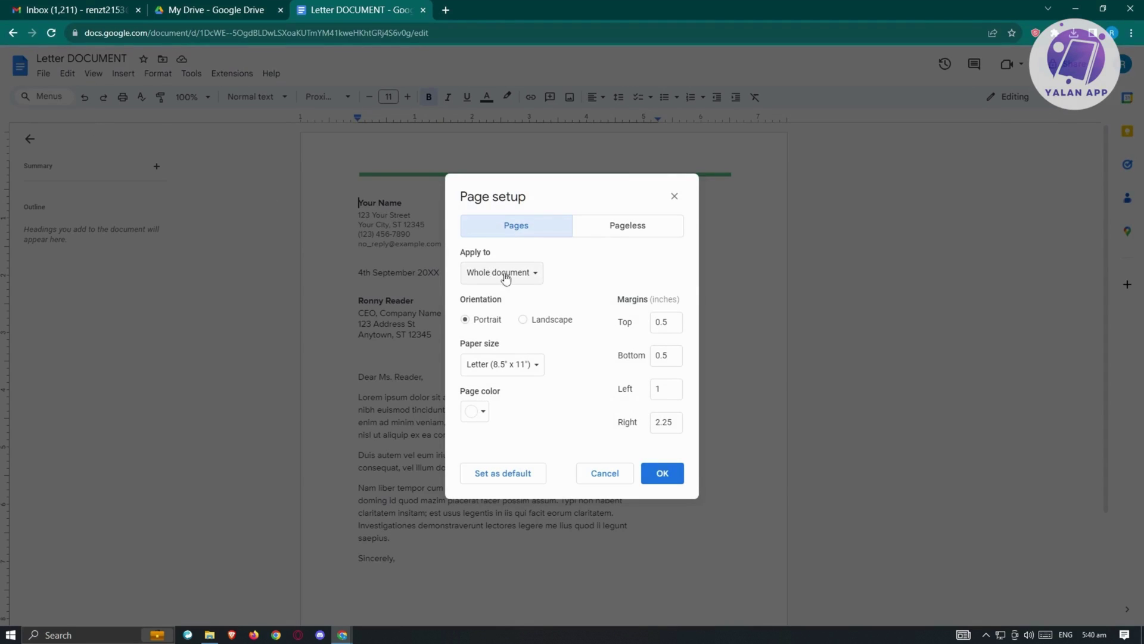
click(531, 274)
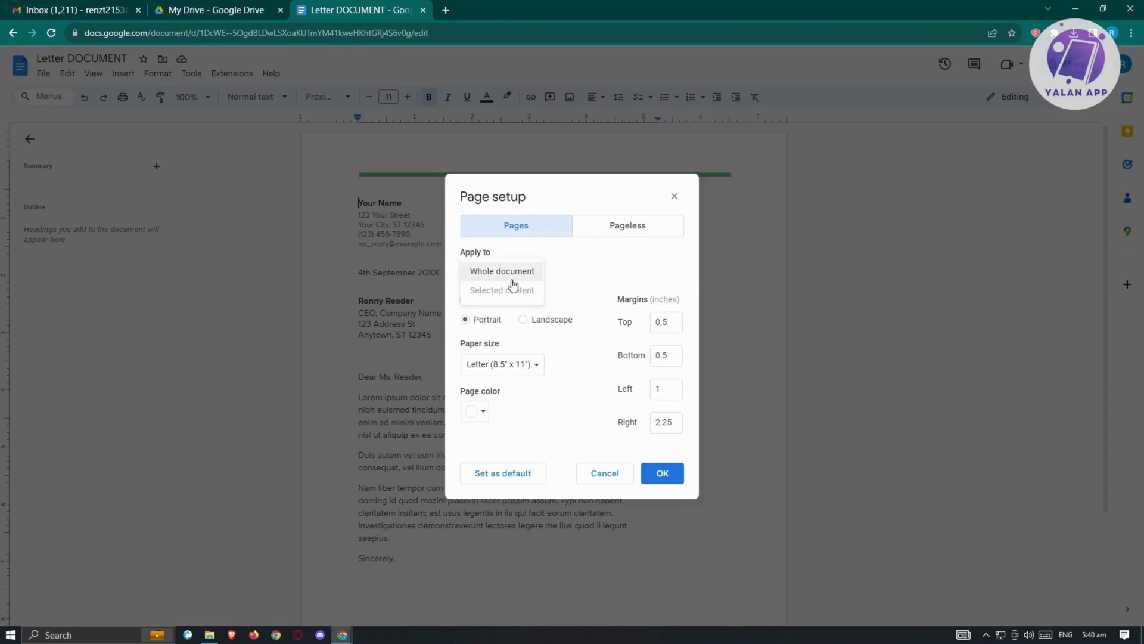
click(598, 262)
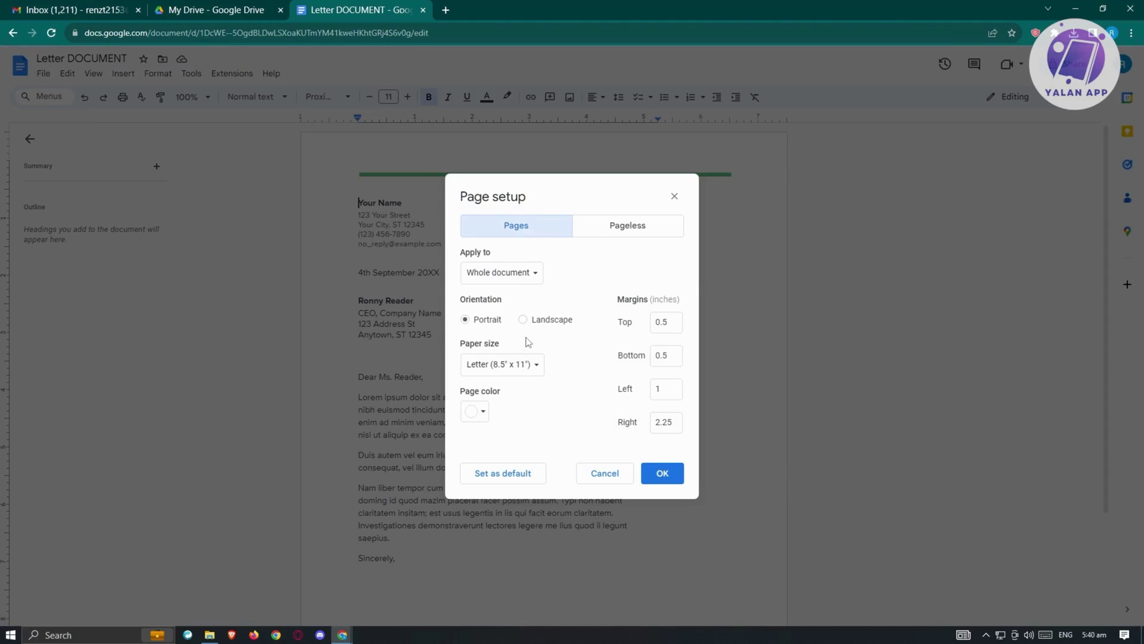
click(629, 233)
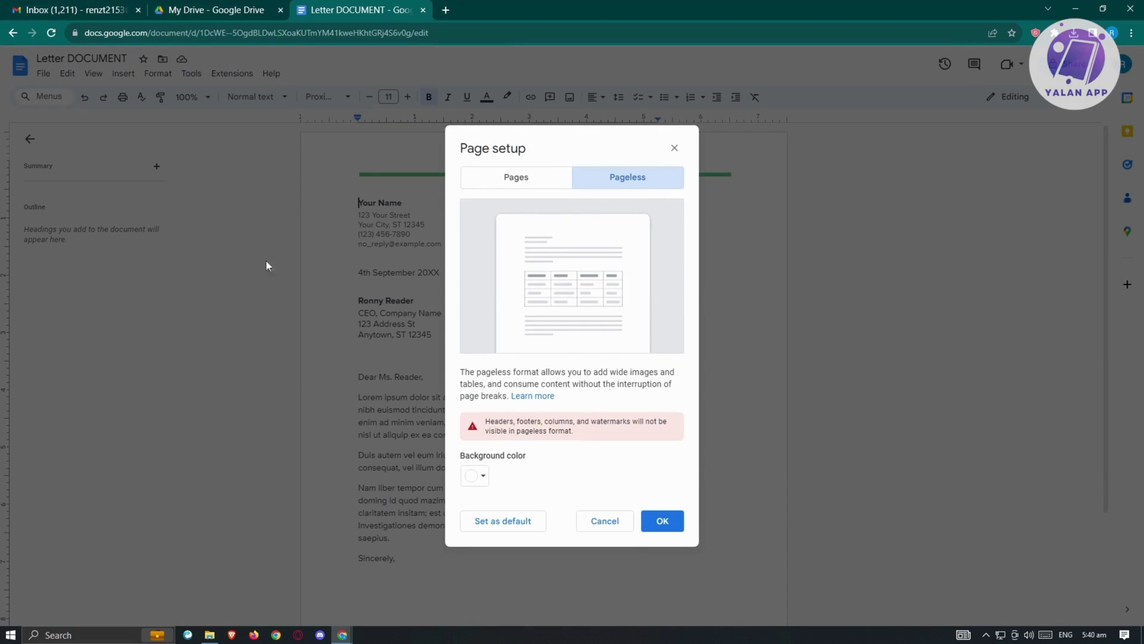
click(540, 182)
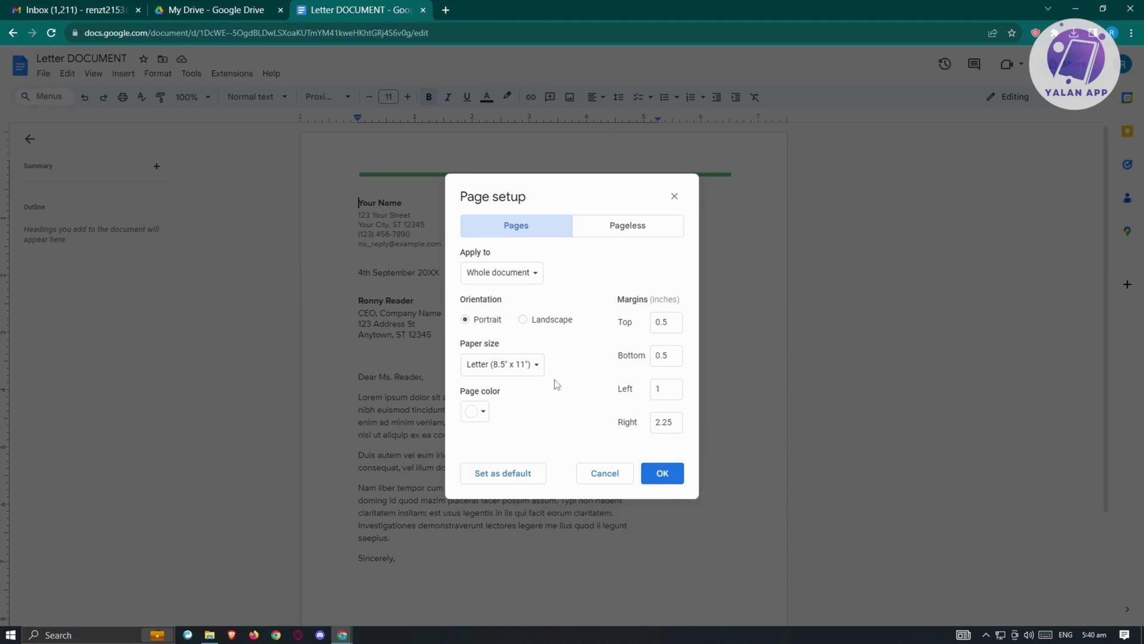
click(480, 413)
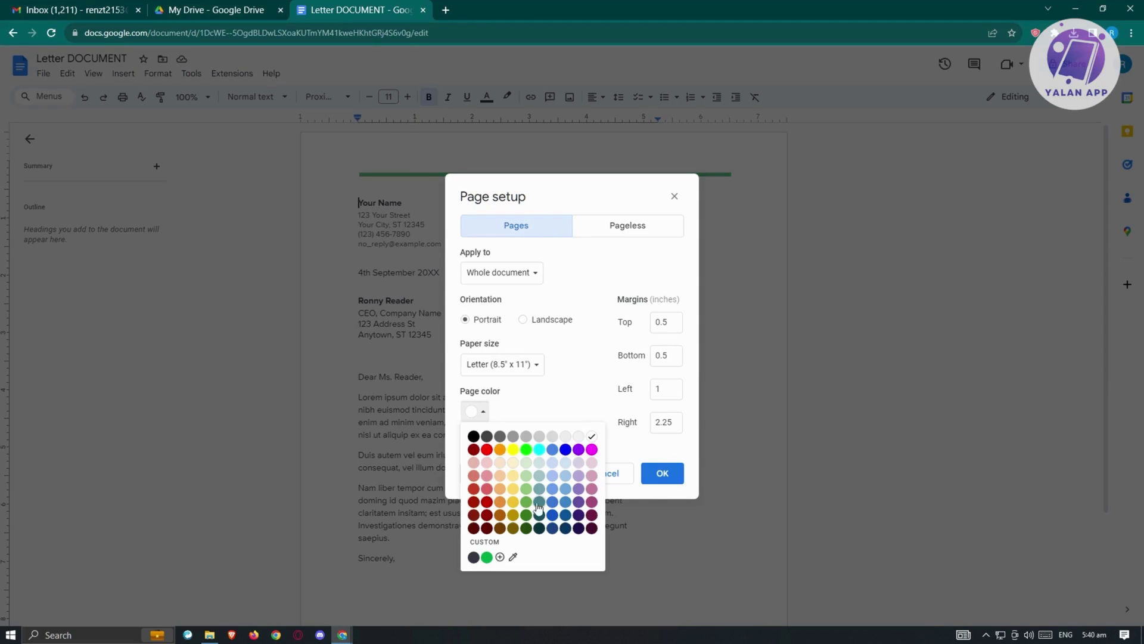
click(539, 449)
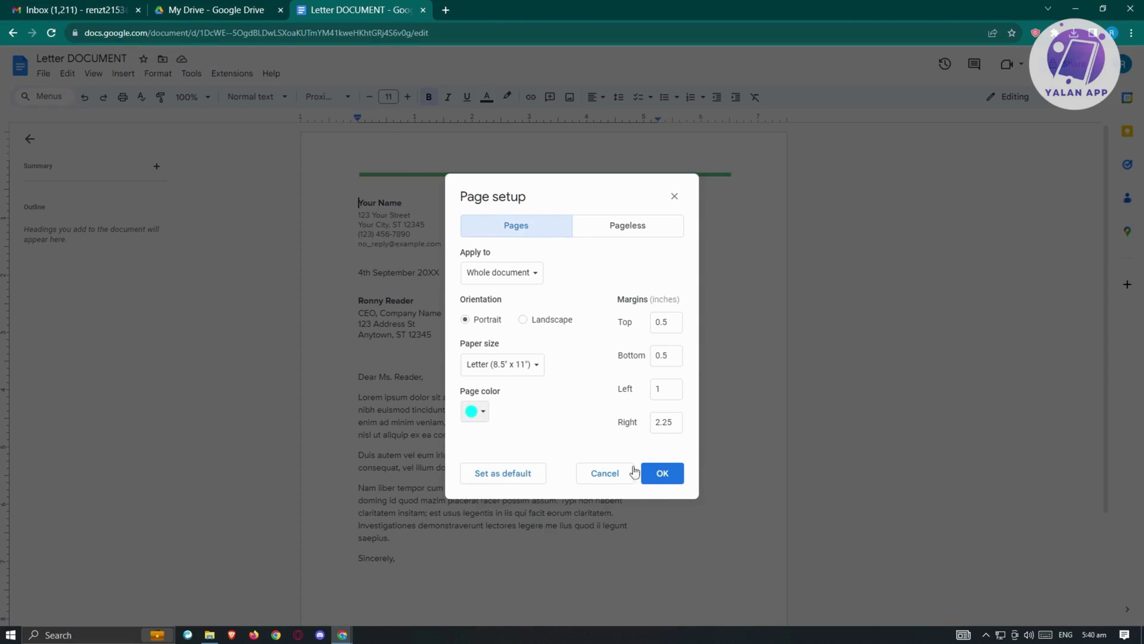
click(667, 475)
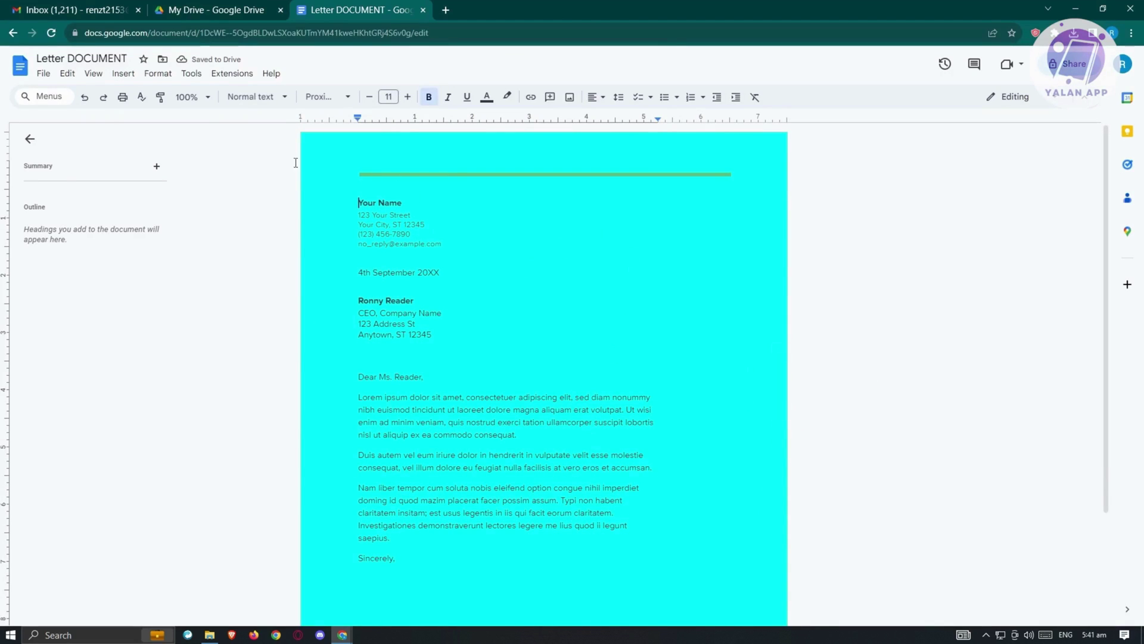
Step: Reopen Page setup and set the page colour back to white
click(31, 98)
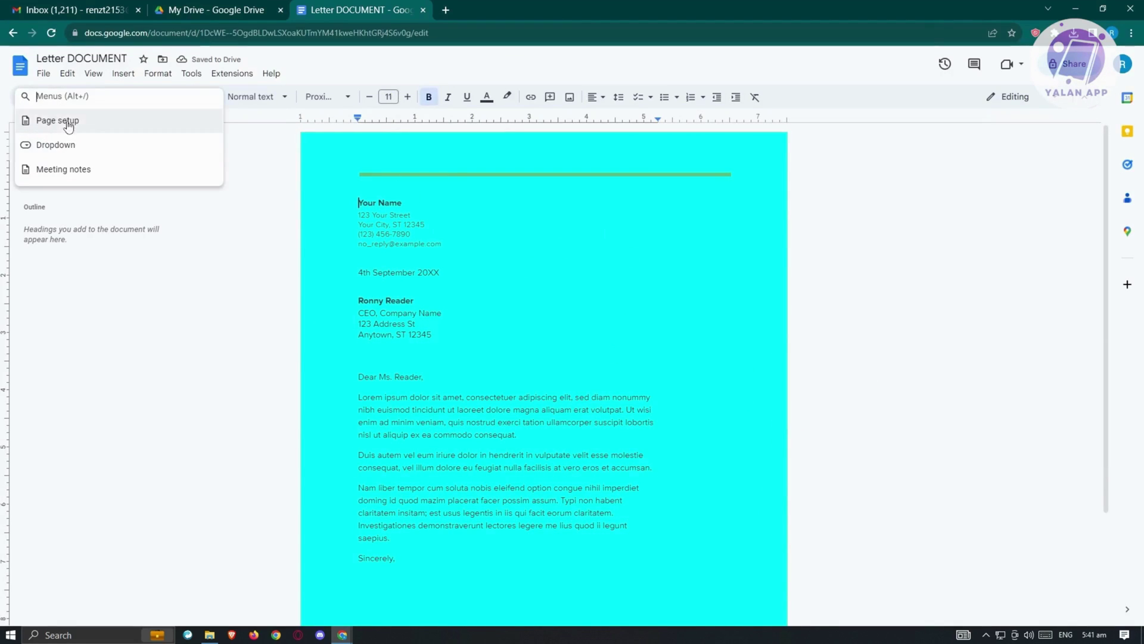
click(61, 119)
click(475, 411)
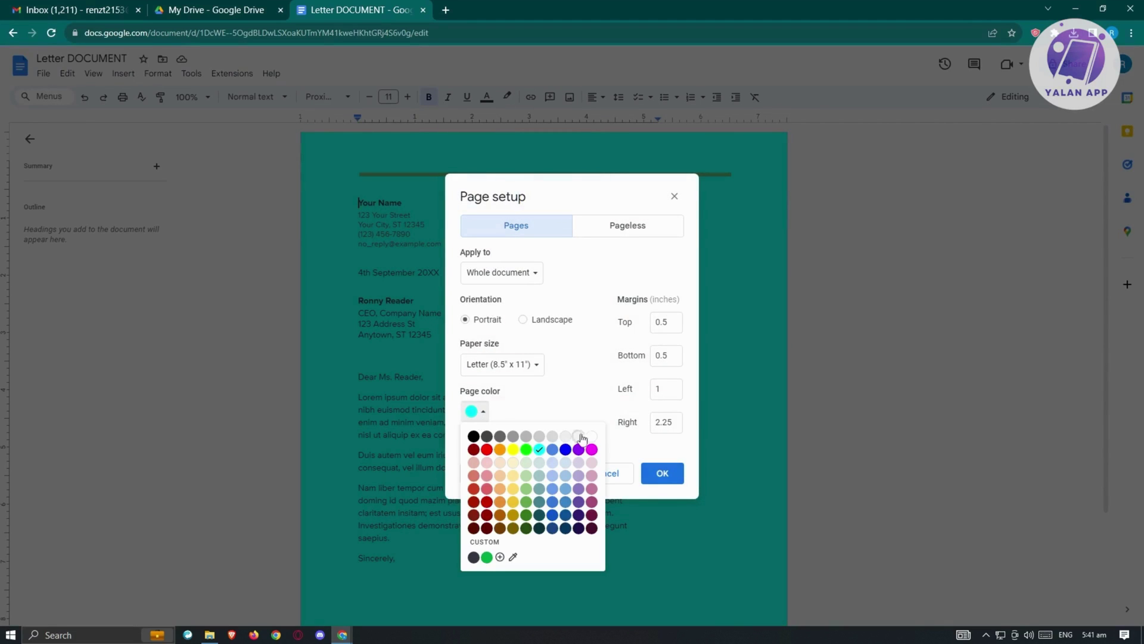
click(592, 437)
click(660, 472)
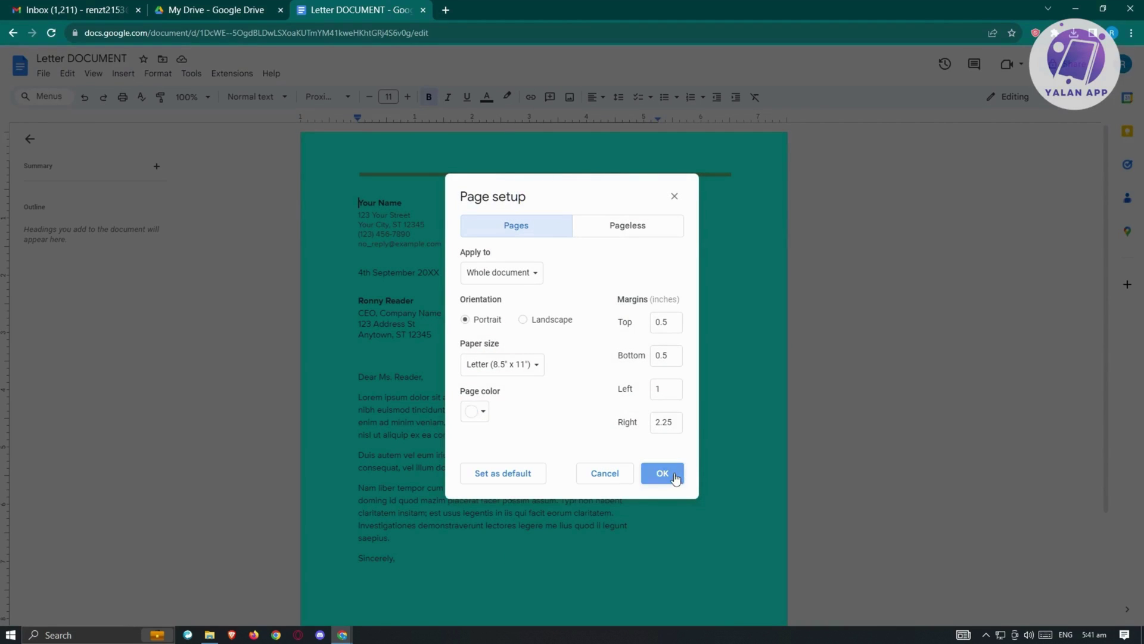
click(52, 97)
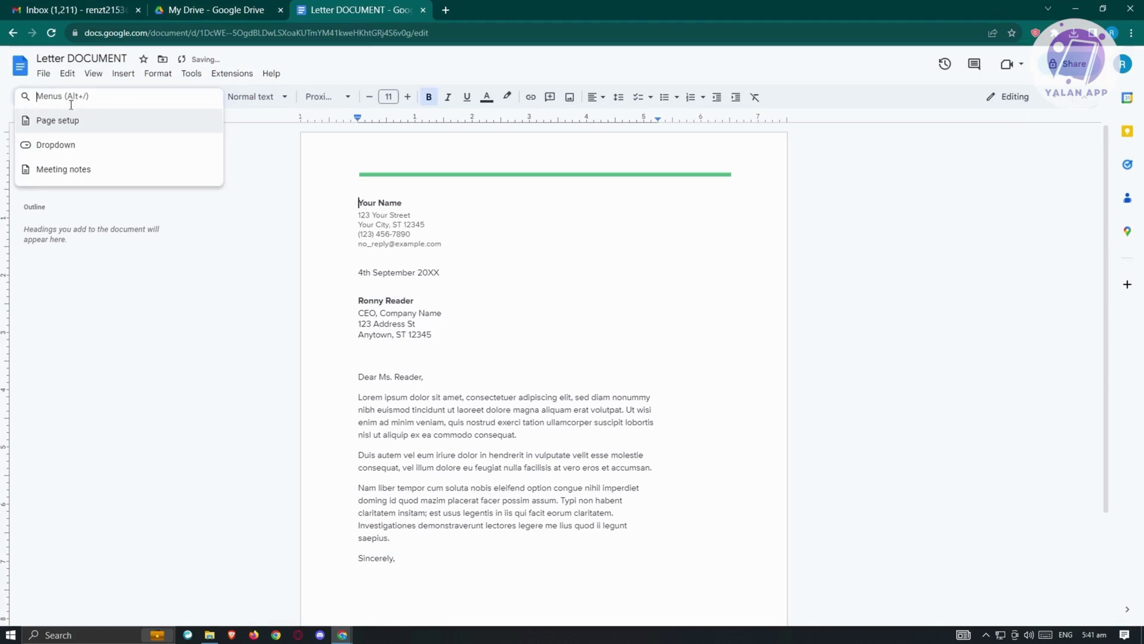
click(120, 153)
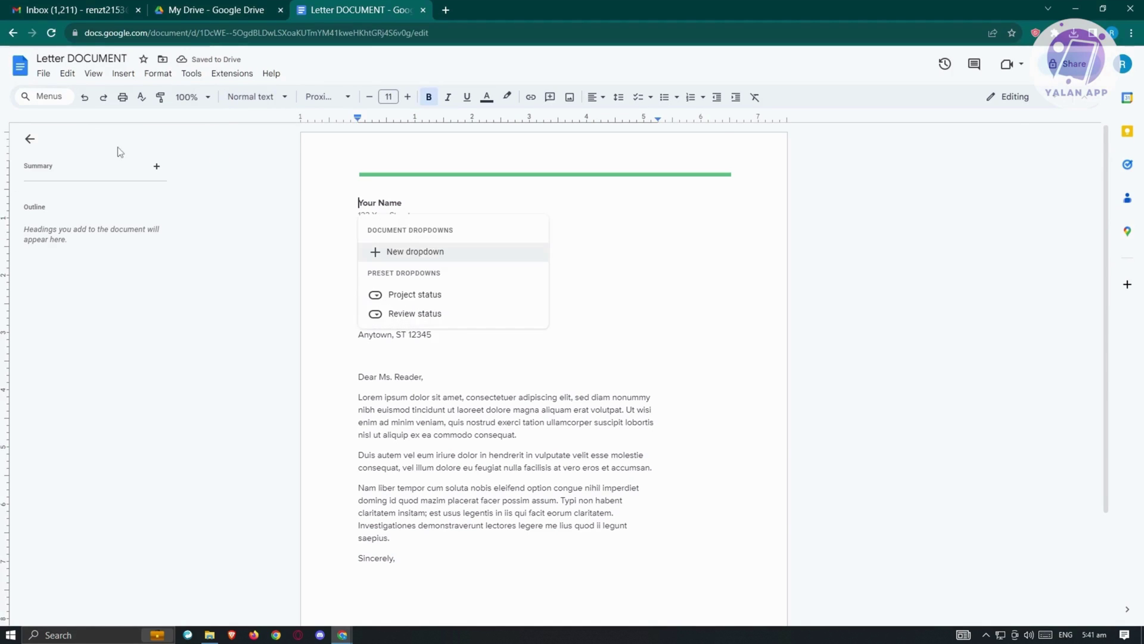
click(436, 253)
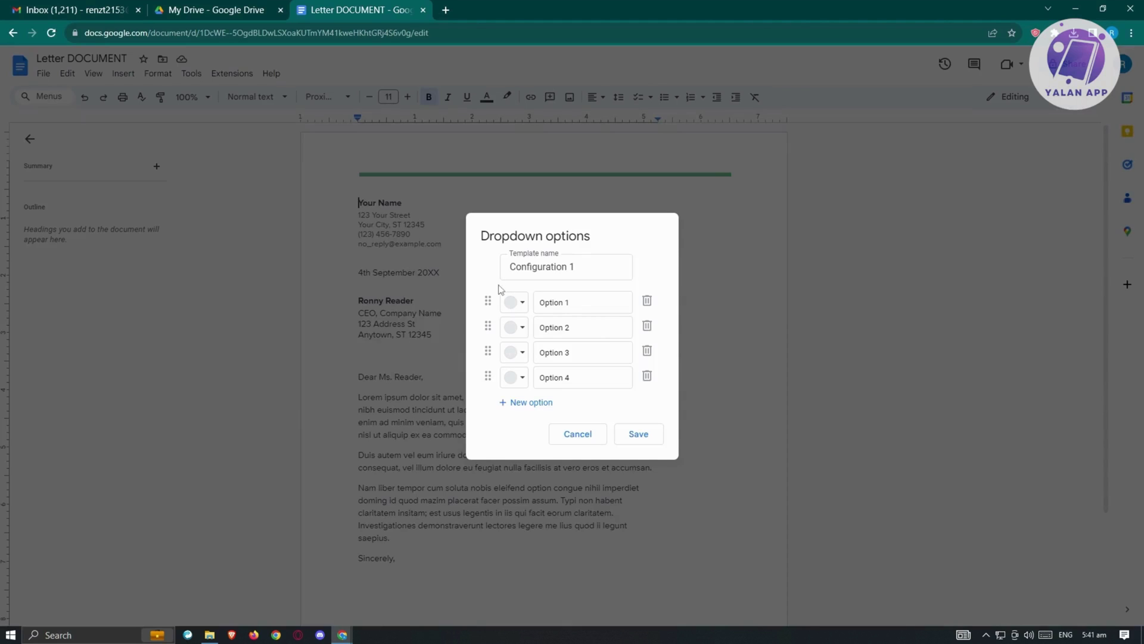
drag(583, 264, 474, 271)
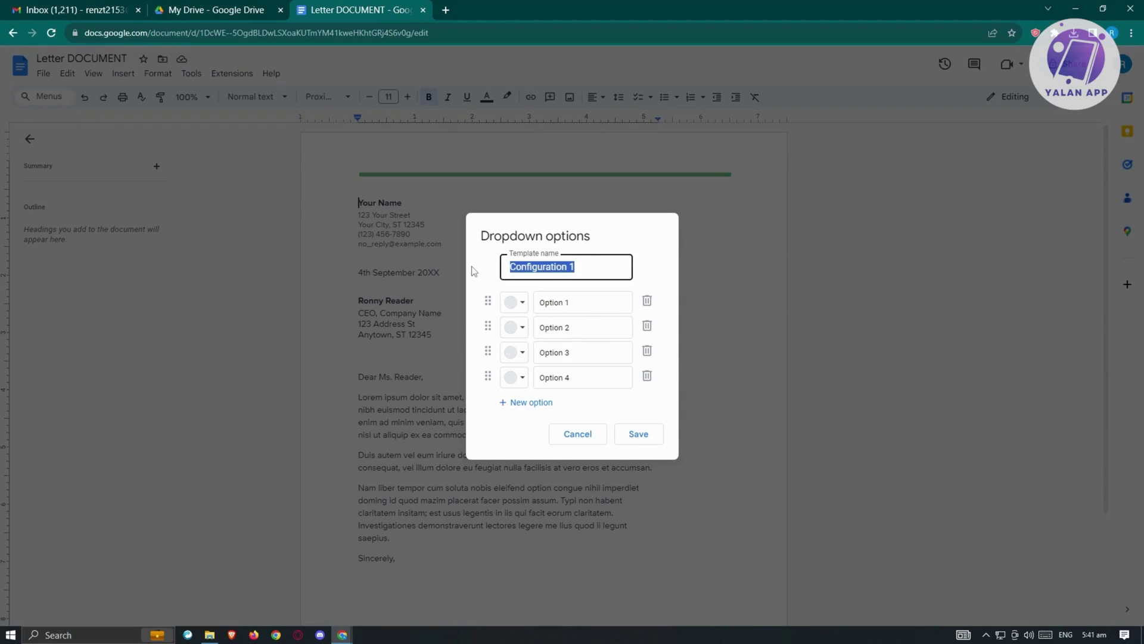
text(TEST)
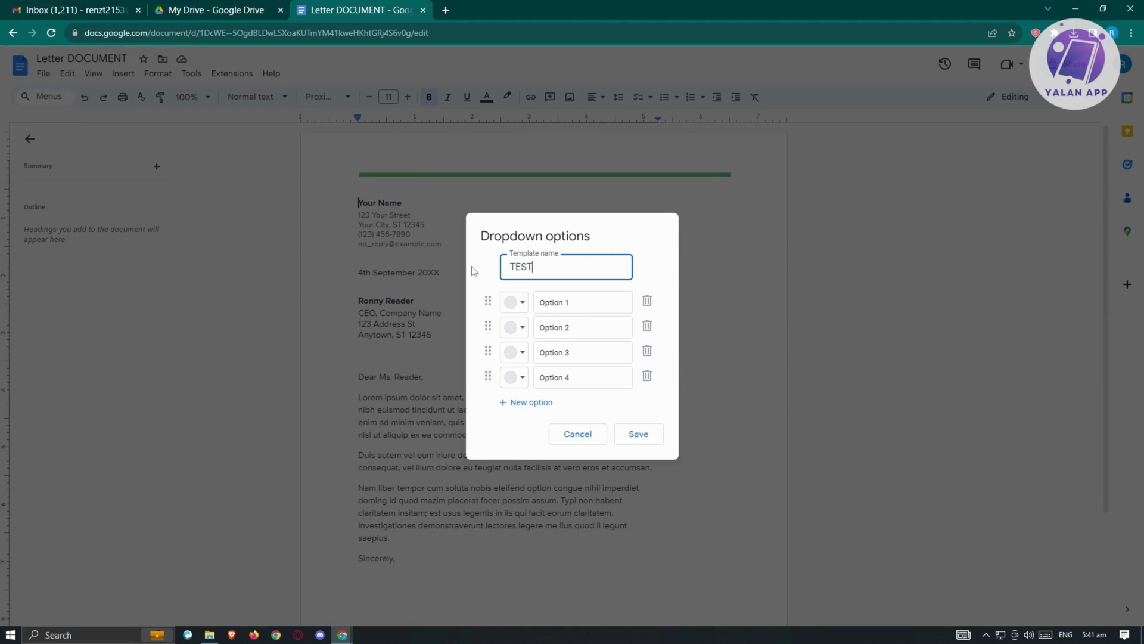
click(639, 438)
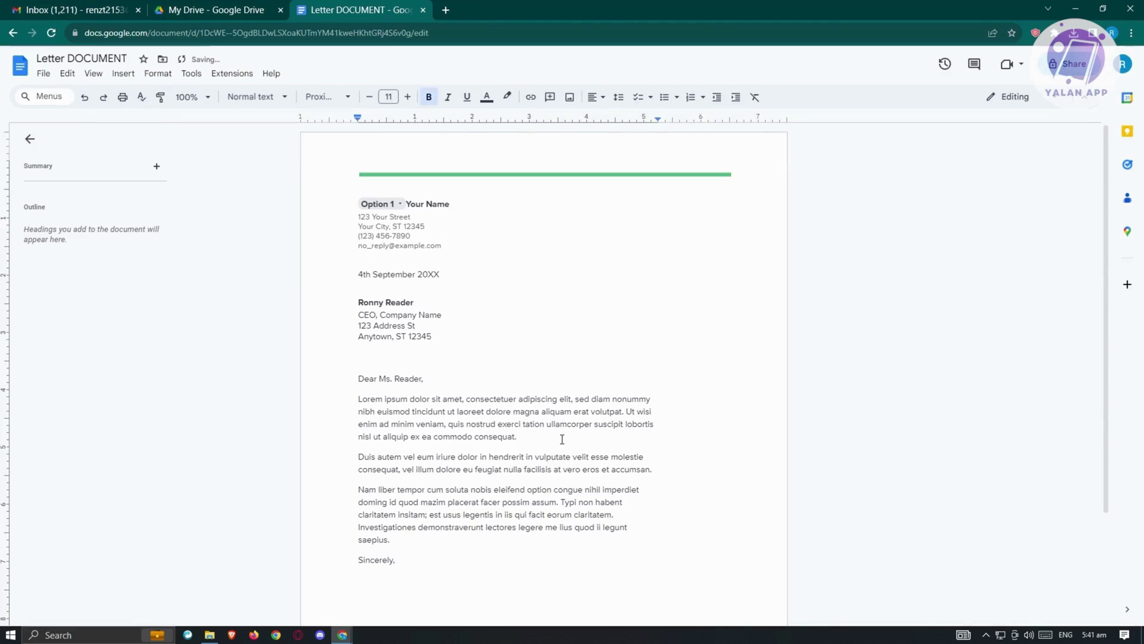
click(399, 205)
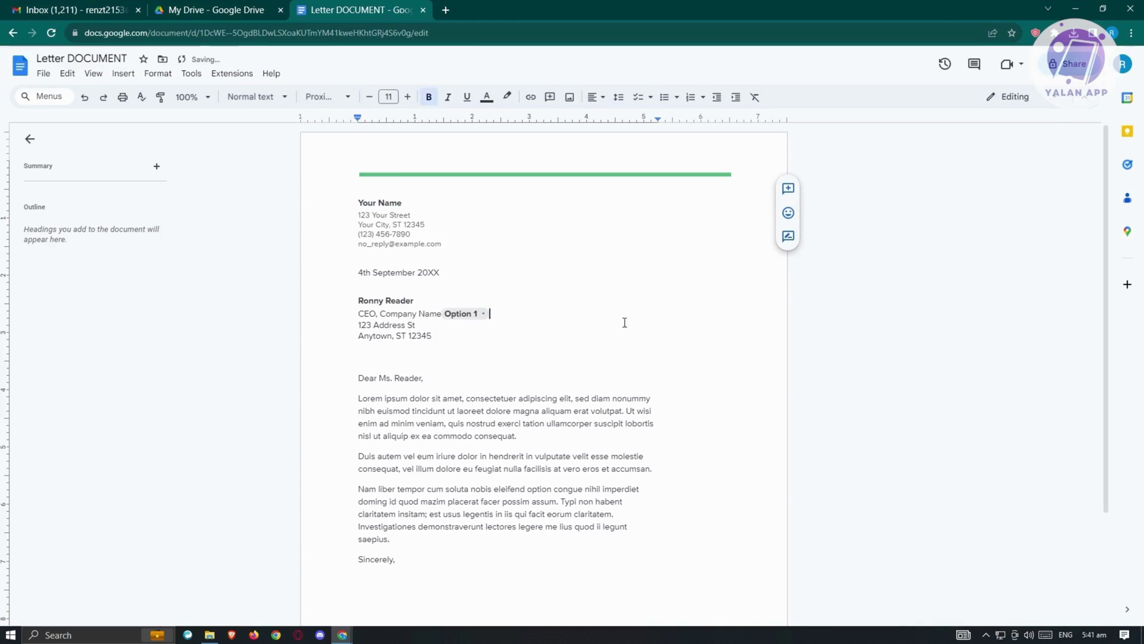
click(470, 313)
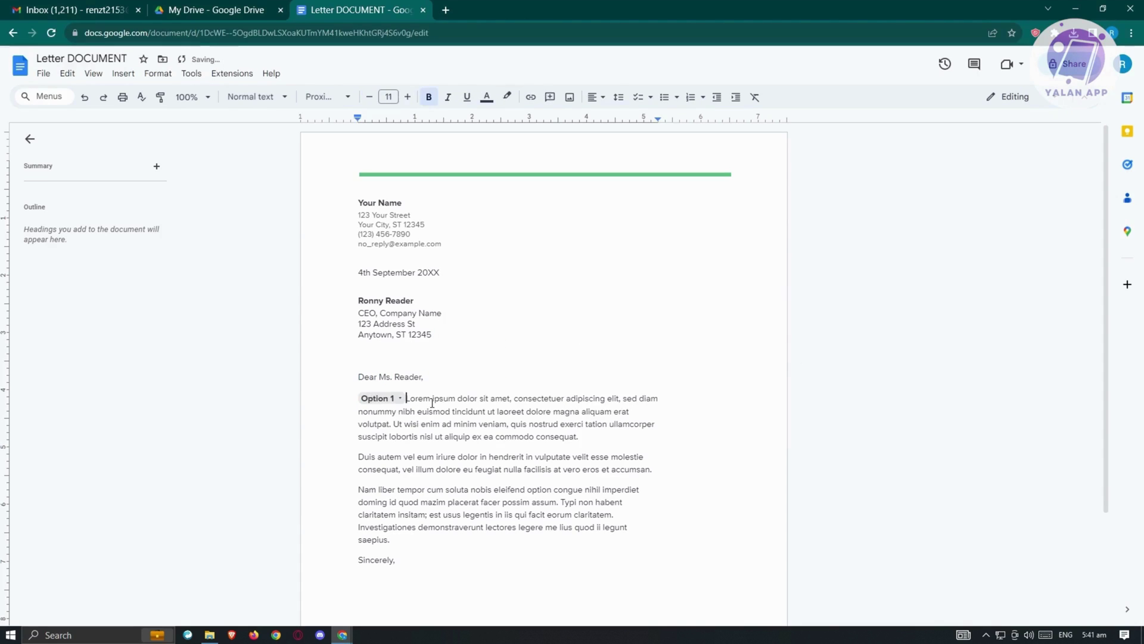
click(397, 399)
click(400, 437)
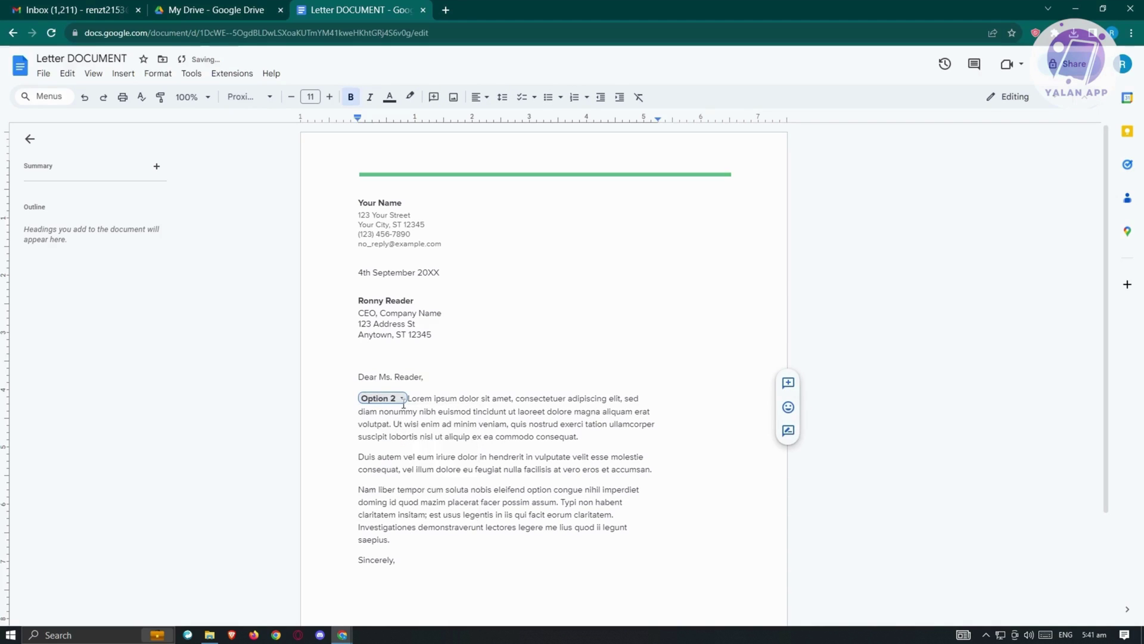
click(382, 398)
click(405, 460)
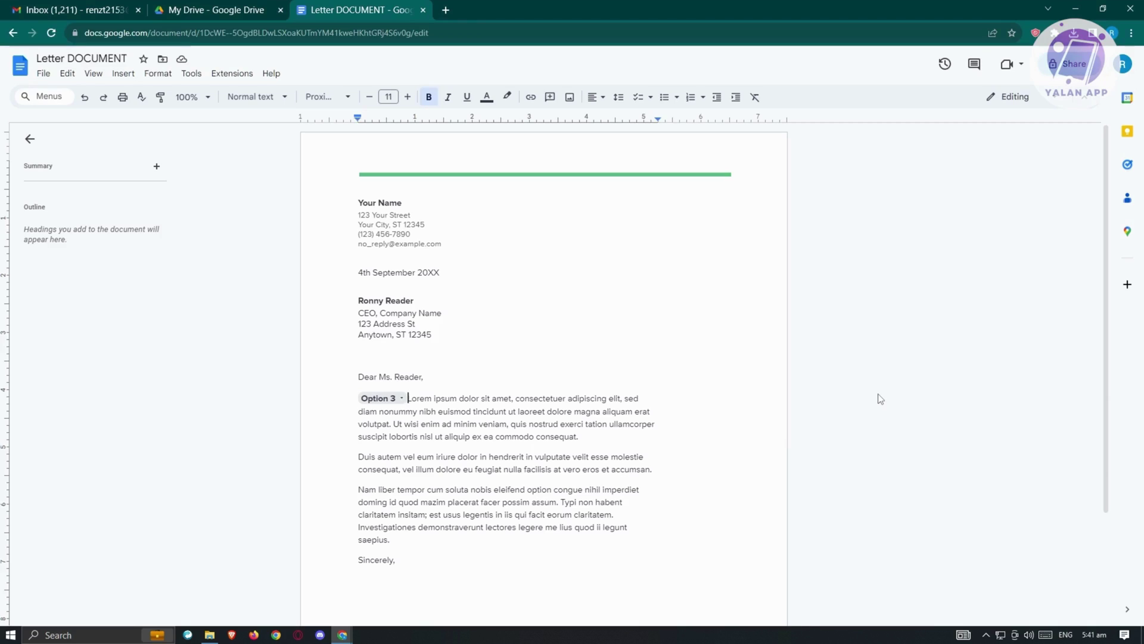
key(BackSpace)
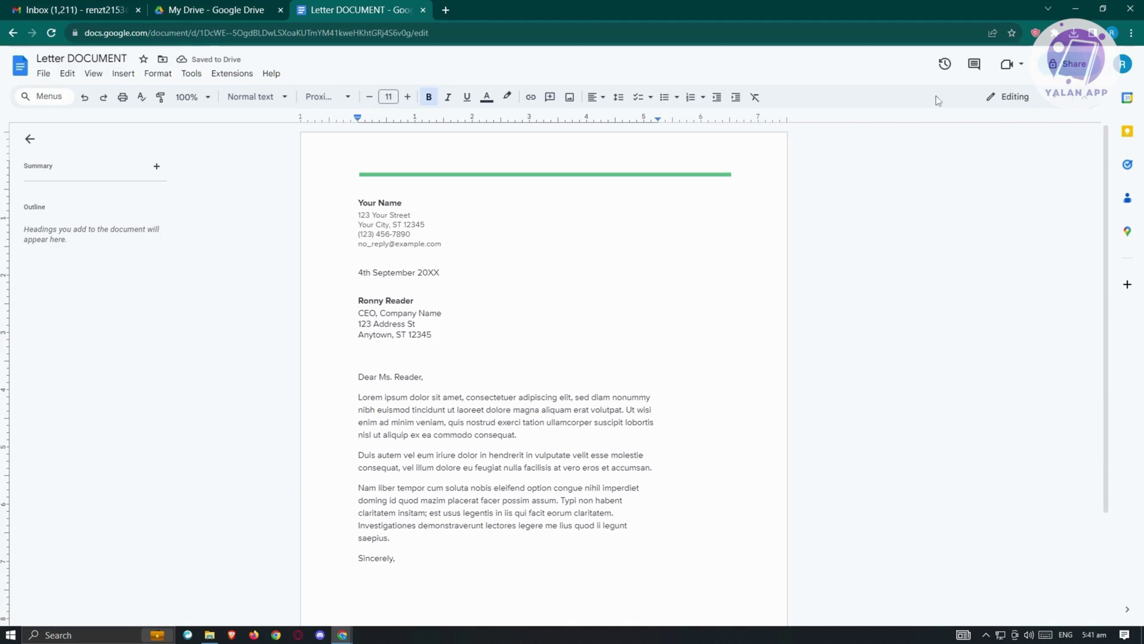
click(56, 96)
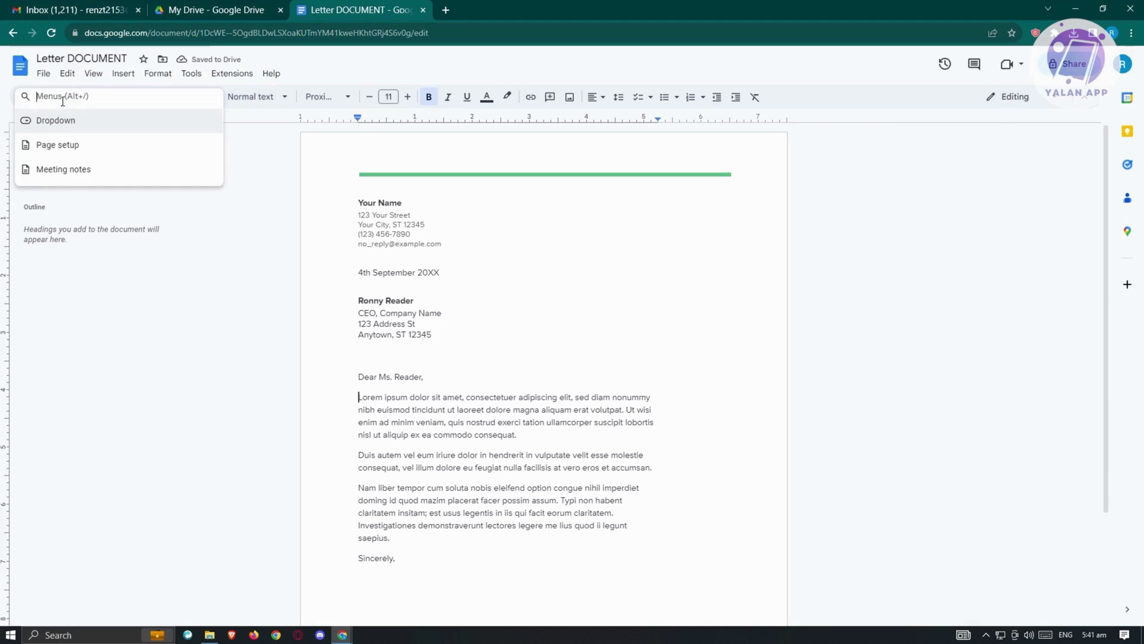
click(64, 170)
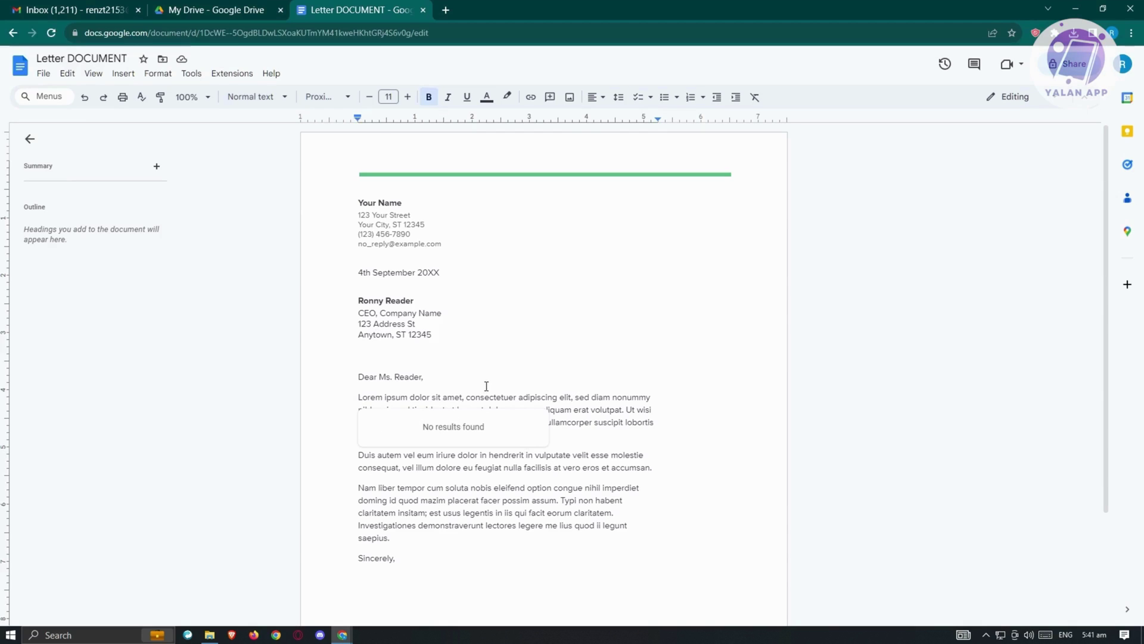
key(Escape)
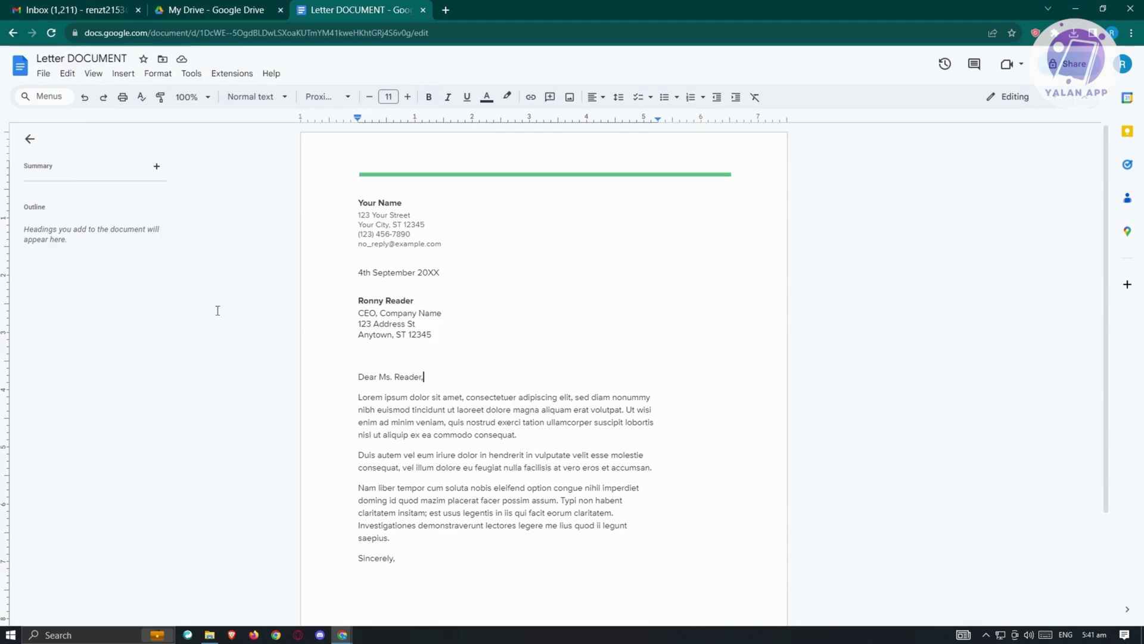
click(85, 100)
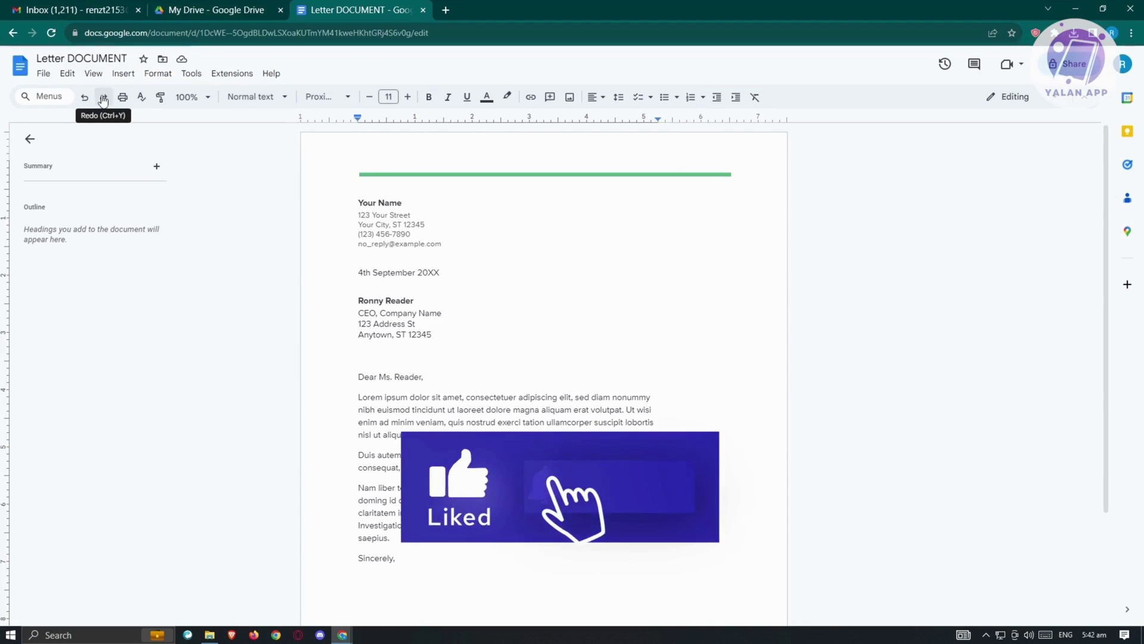
click(103, 99)
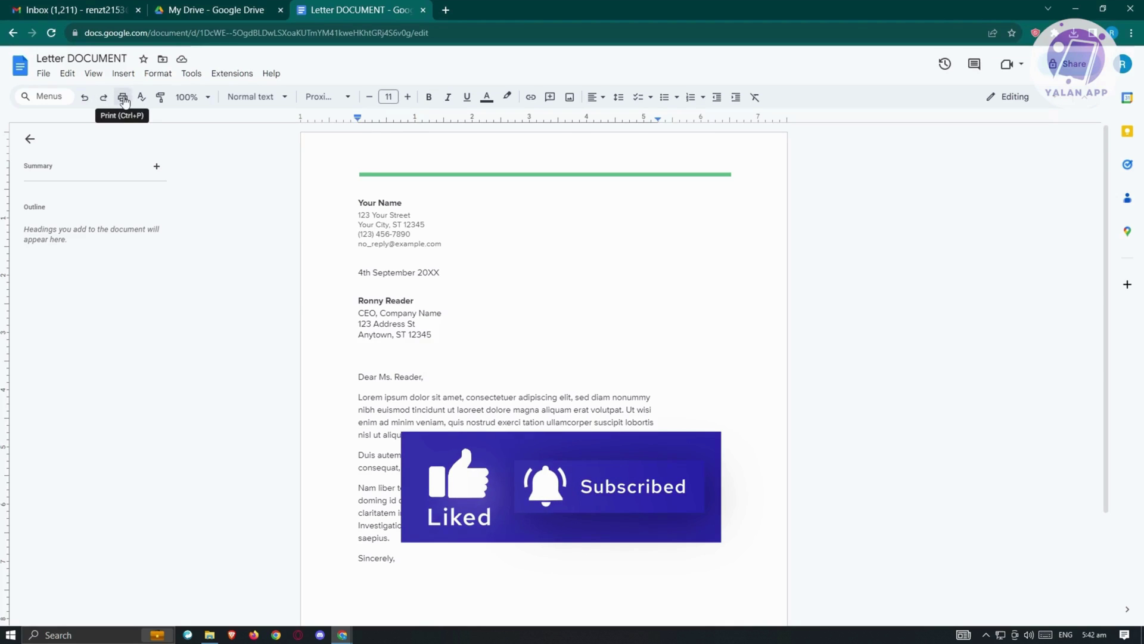
click(122, 98)
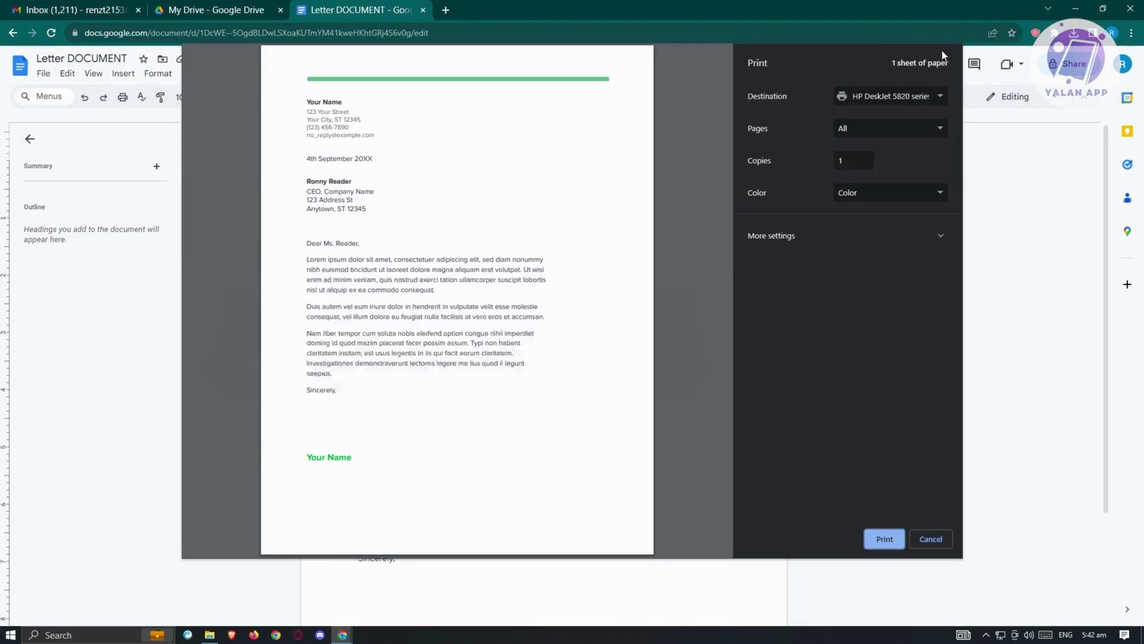
click(931, 539)
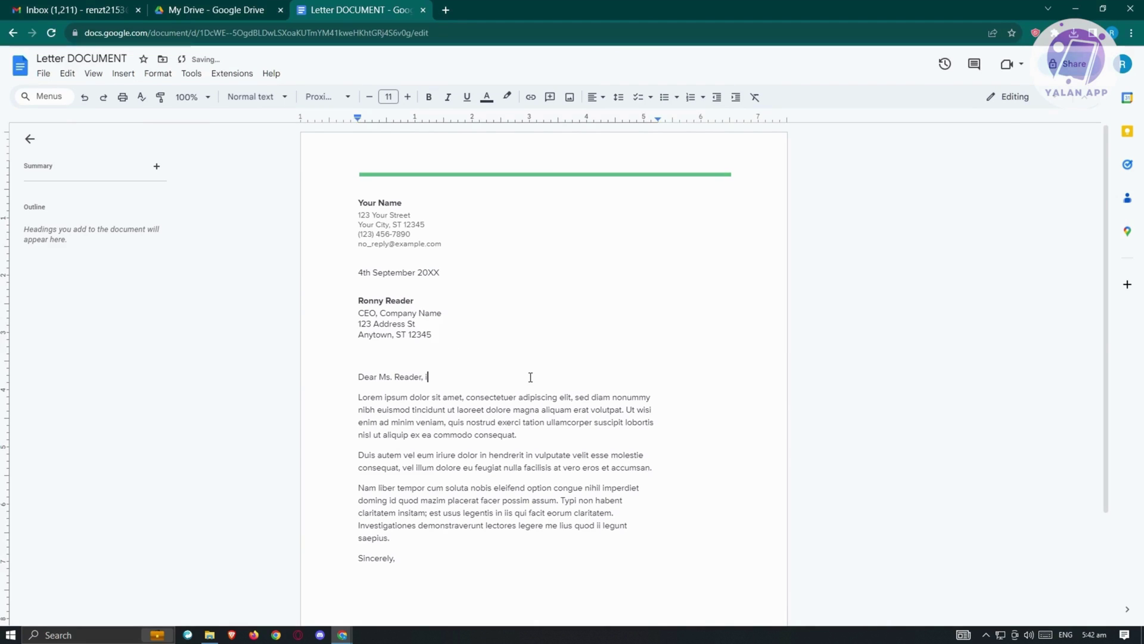
text(I'M )
text(NOT WRITING)
click(429, 377)
key(BackSpace)
key(BackSpace)
drag(495, 379, 426, 379)
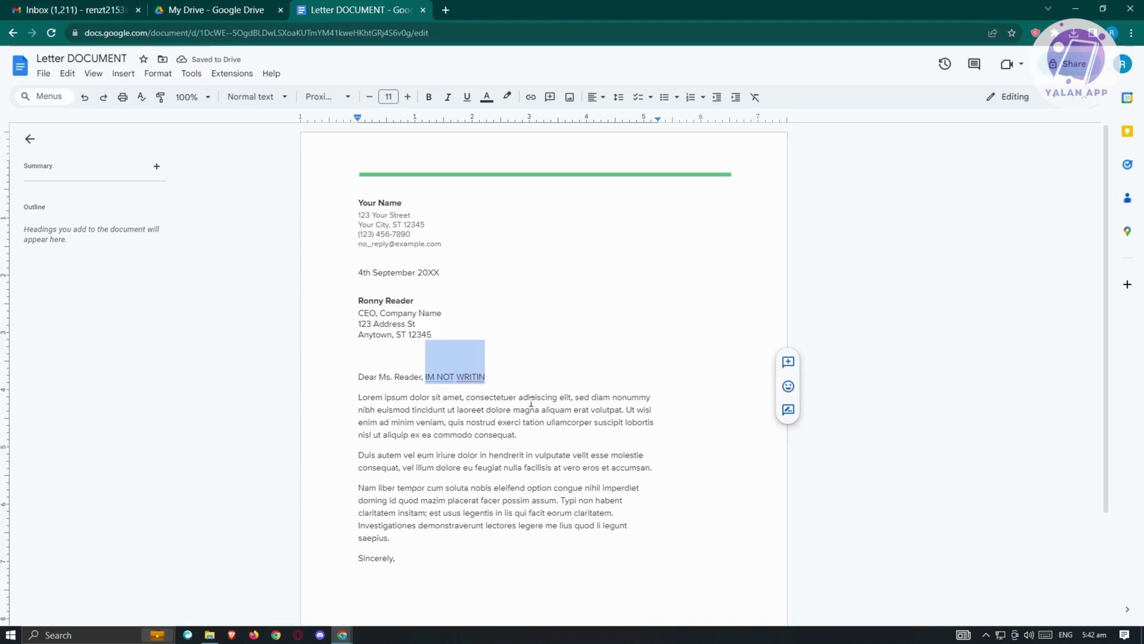
click(141, 97)
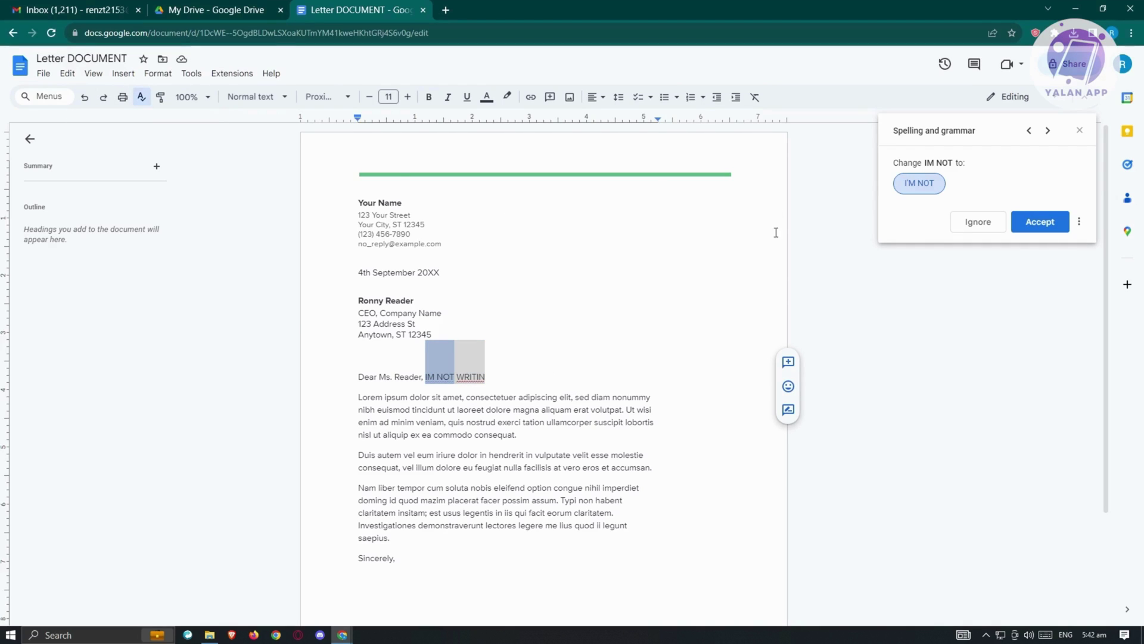
click(1041, 230)
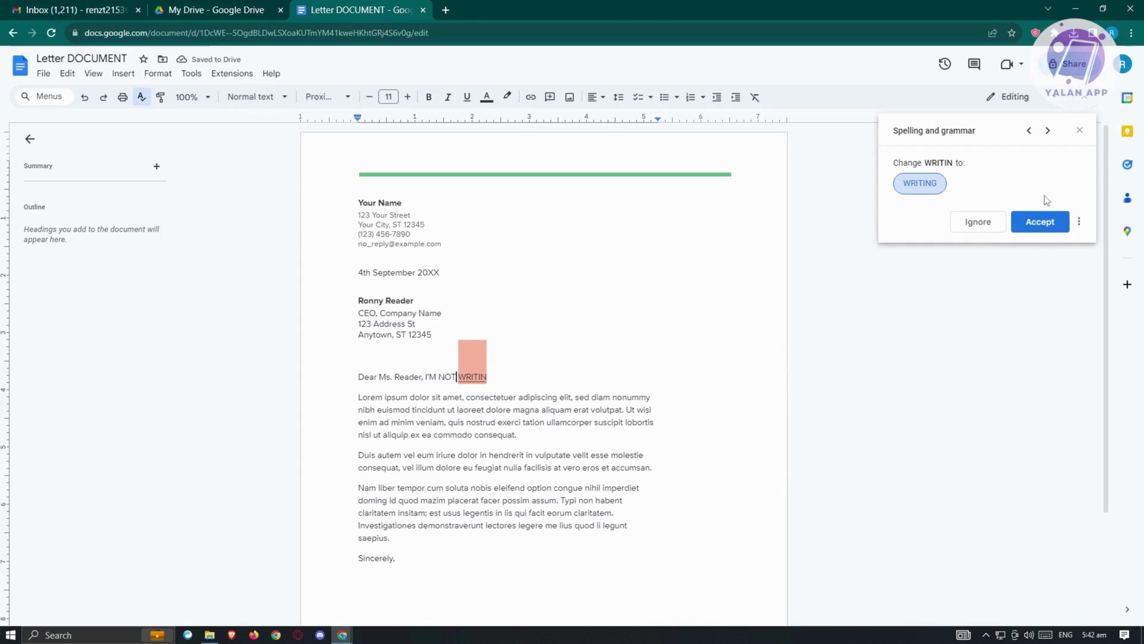
click(1060, 230)
drag(520, 370, 426, 371)
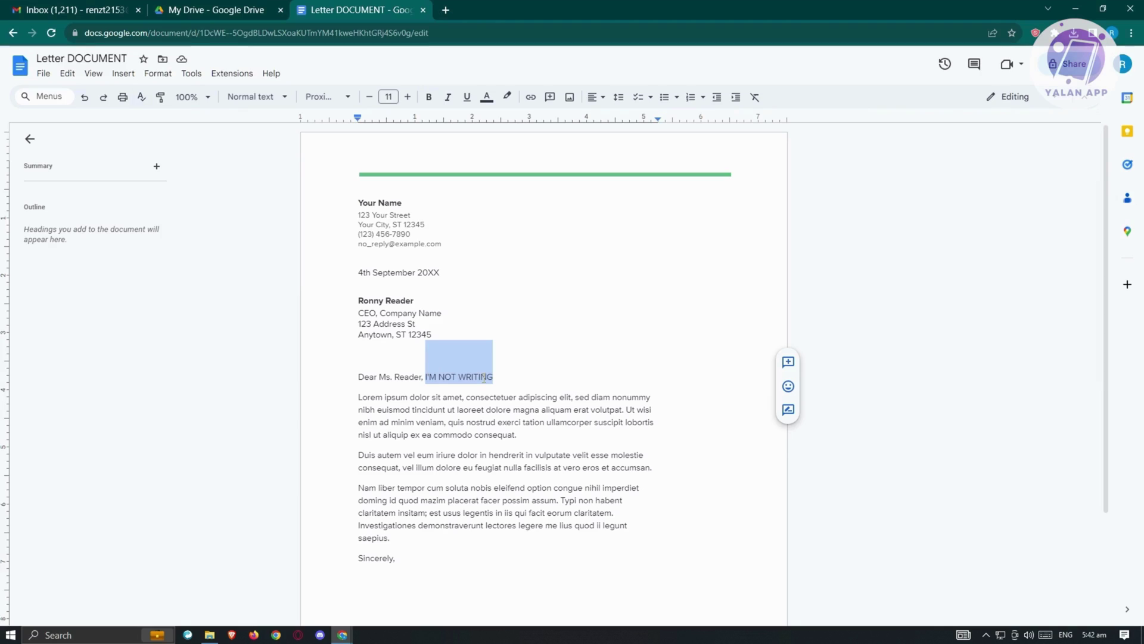
key(BackSpace)
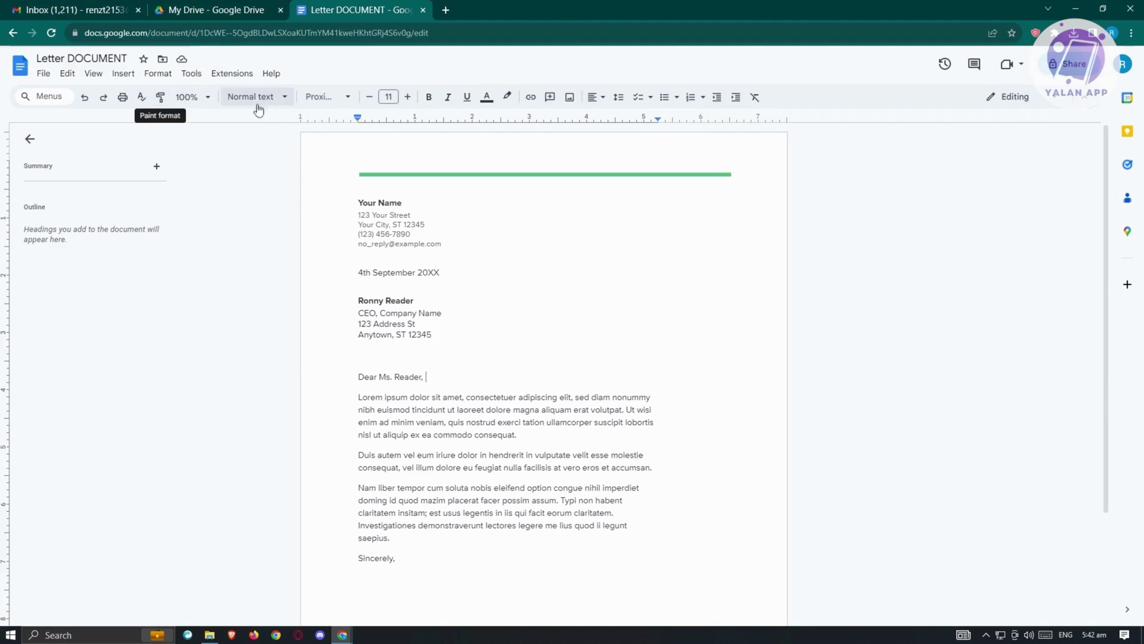
Step: Select the 'Dear Ms. Reader,' greeting and try Title style and Impact font, undoing both
click(277, 101)
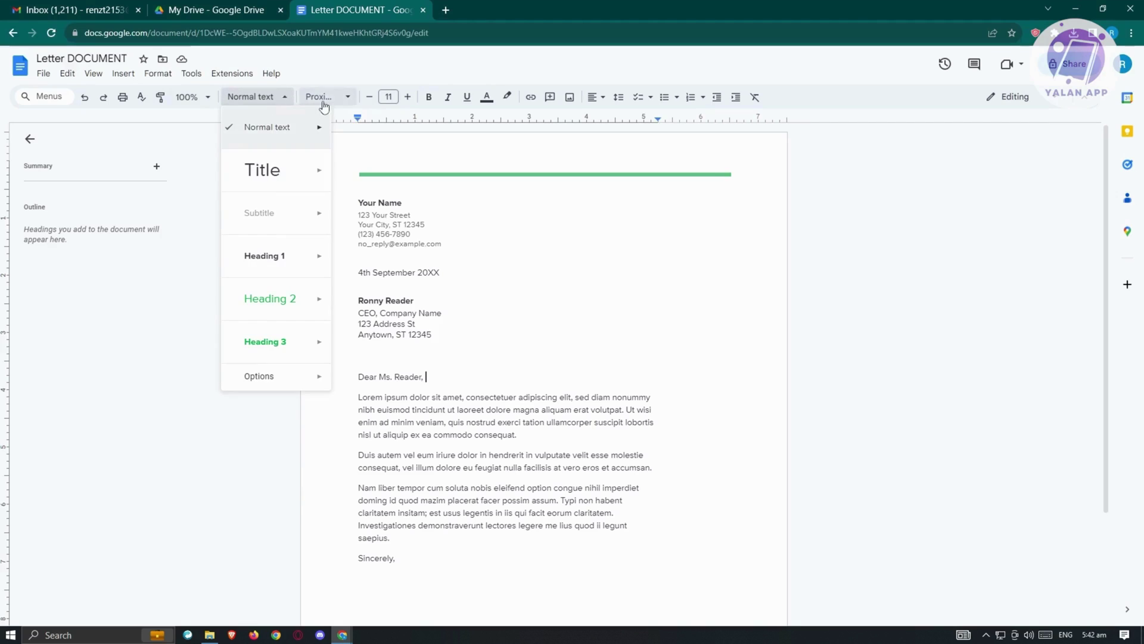
click(435, 370)
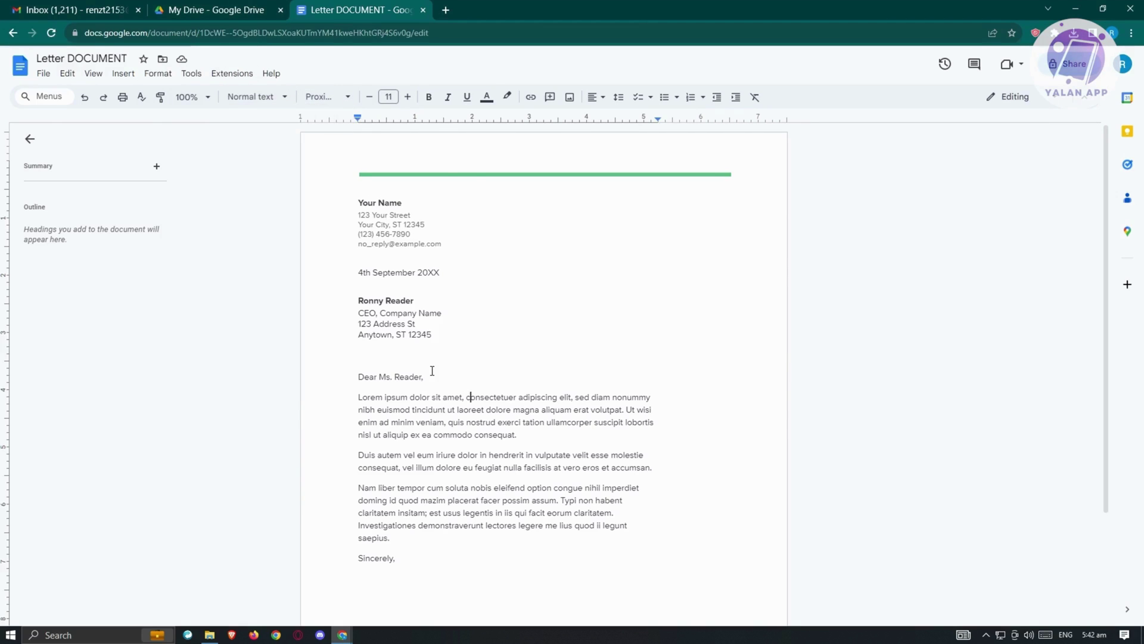
drag(435, 370, 350, 372)
click(256, 97)
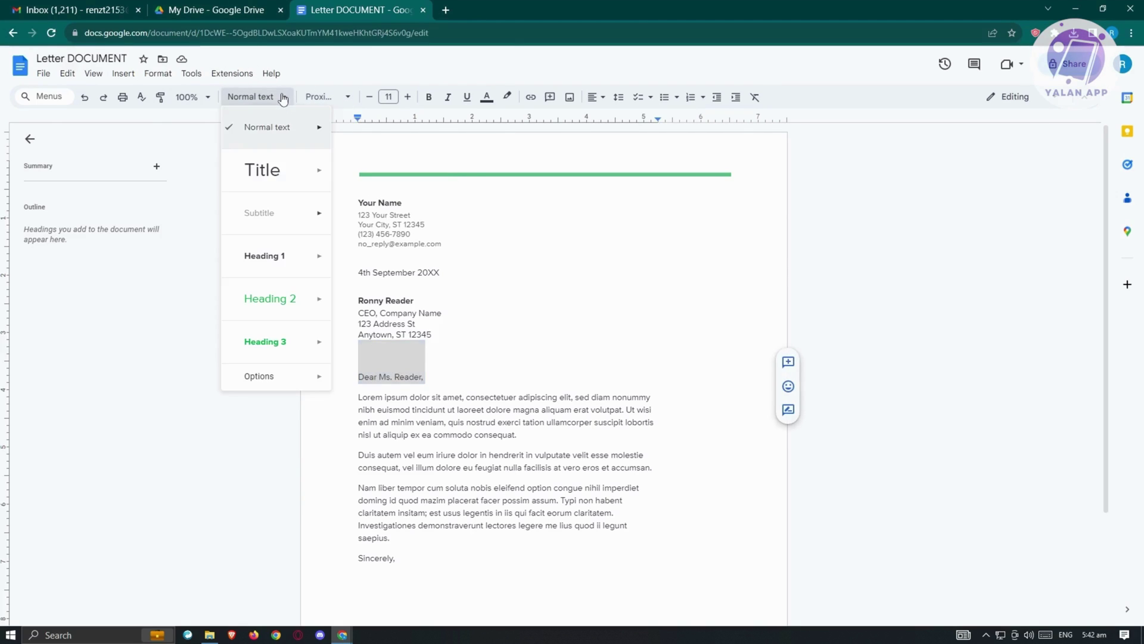
click(281, 173)
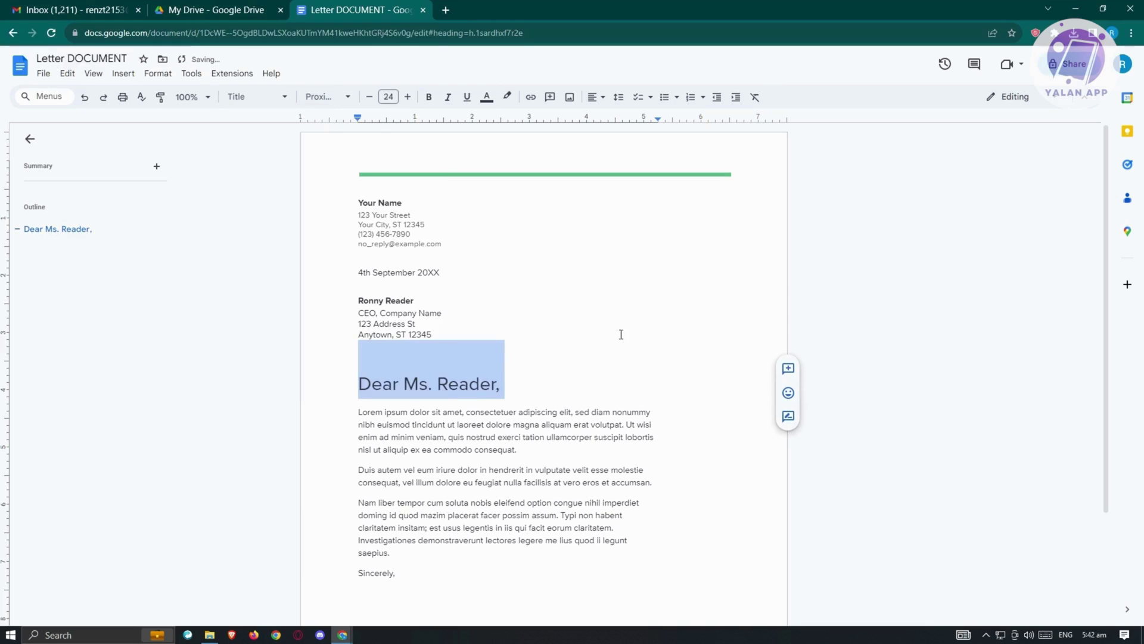
click(530, 388)
key(ctrl+z)
click(337, 100)
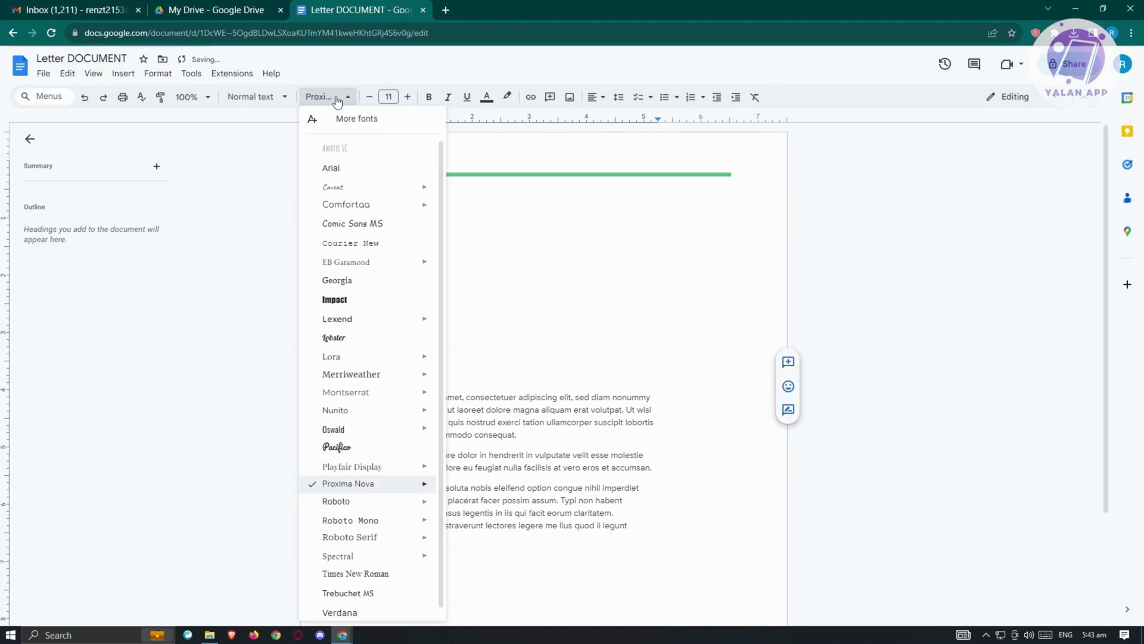
click(355, 299)
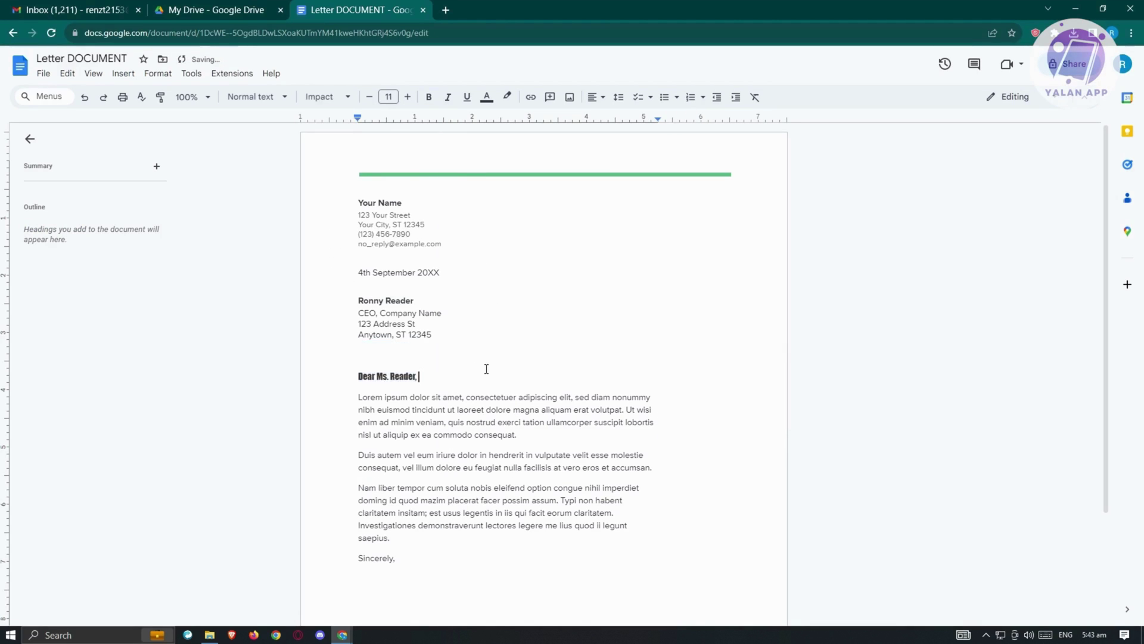
key(ctrl+z)
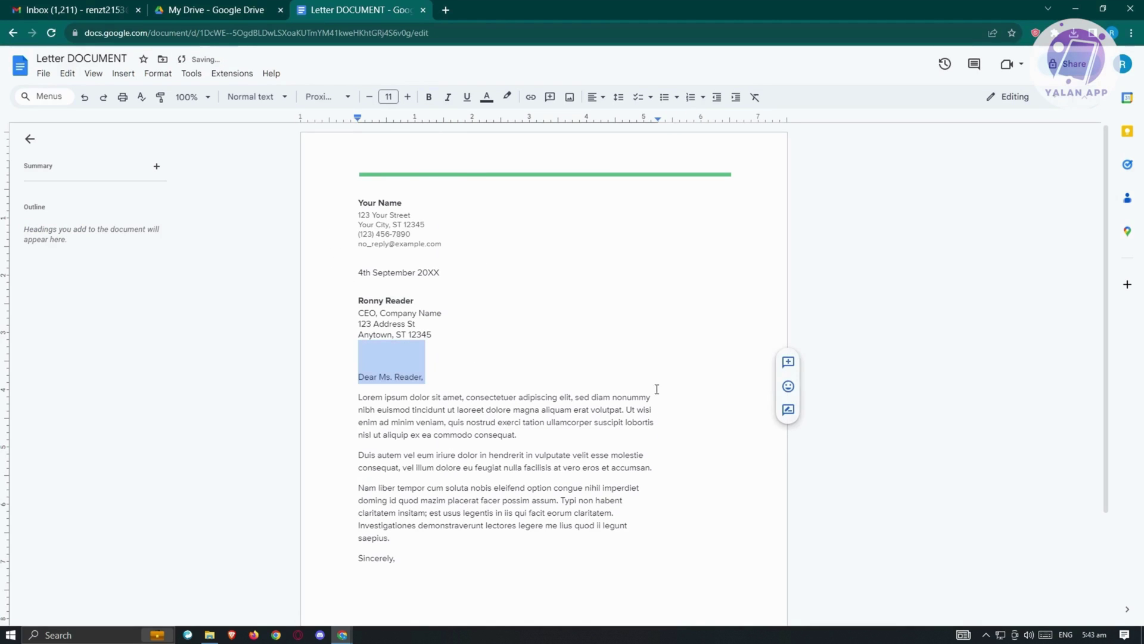
Step: Make the greeting 16 pt, bold, italic, underlined and red
click(408, 97)
click(408, 97)
click(408, 97)
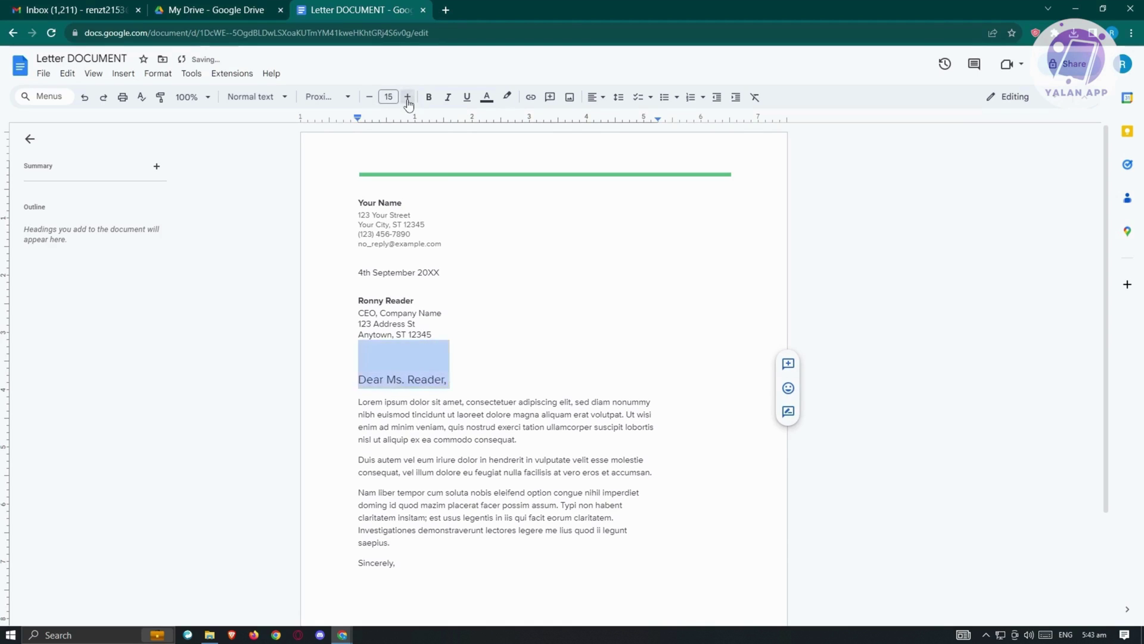
click(408, 97)
click(408, 97)
click(428, 97)
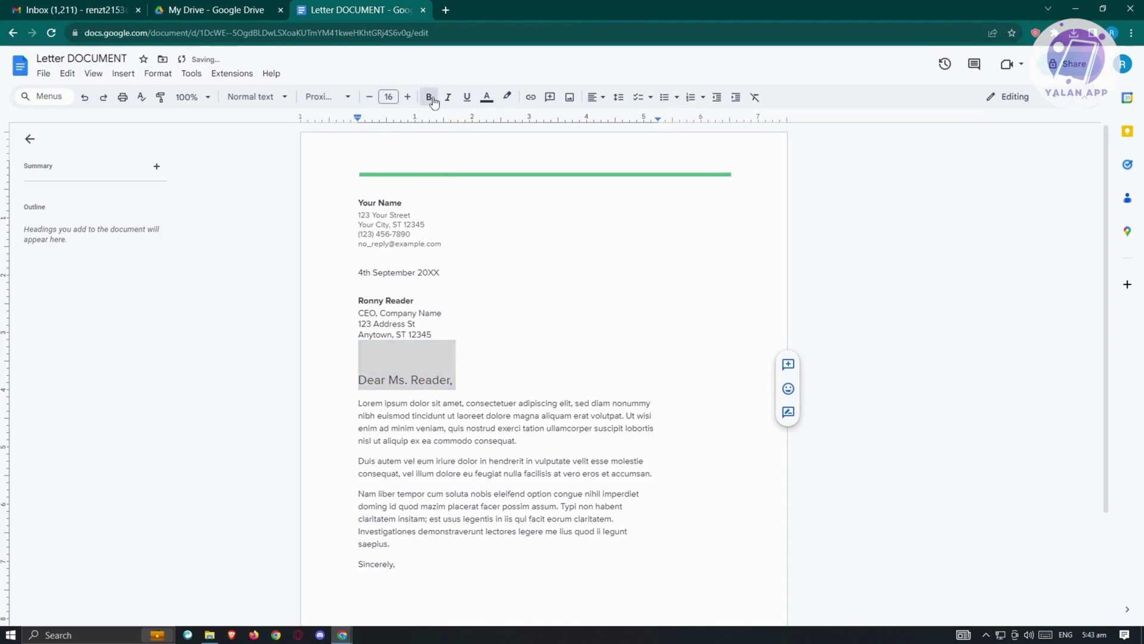
click(447, 98)
click(466, 97)
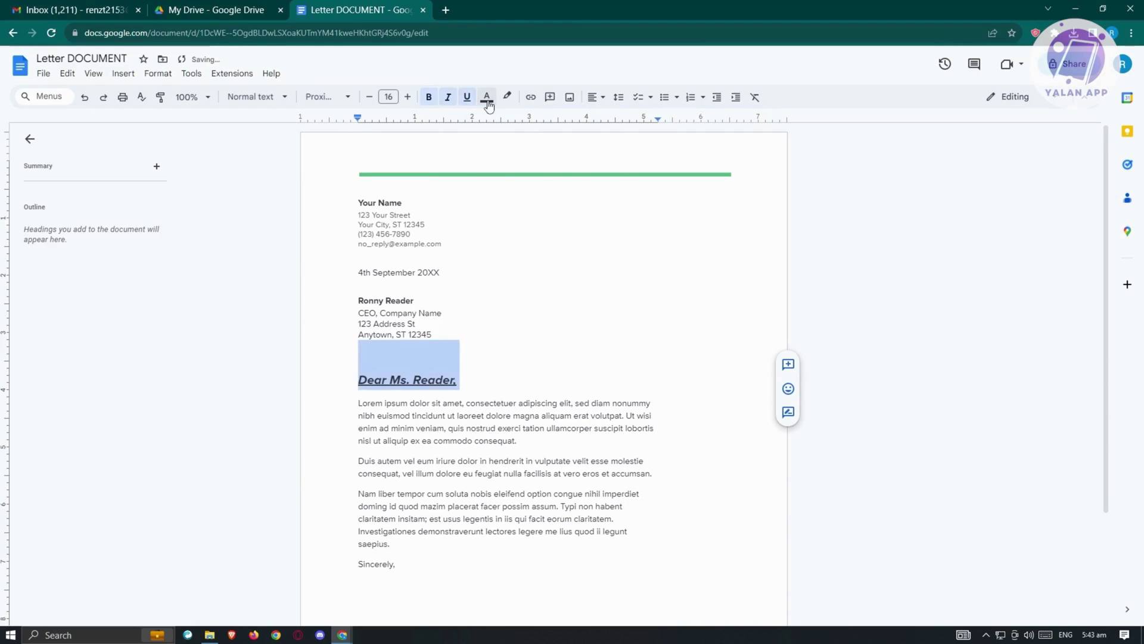
click(487, 96)
click(503, 133)
click(508, 365)
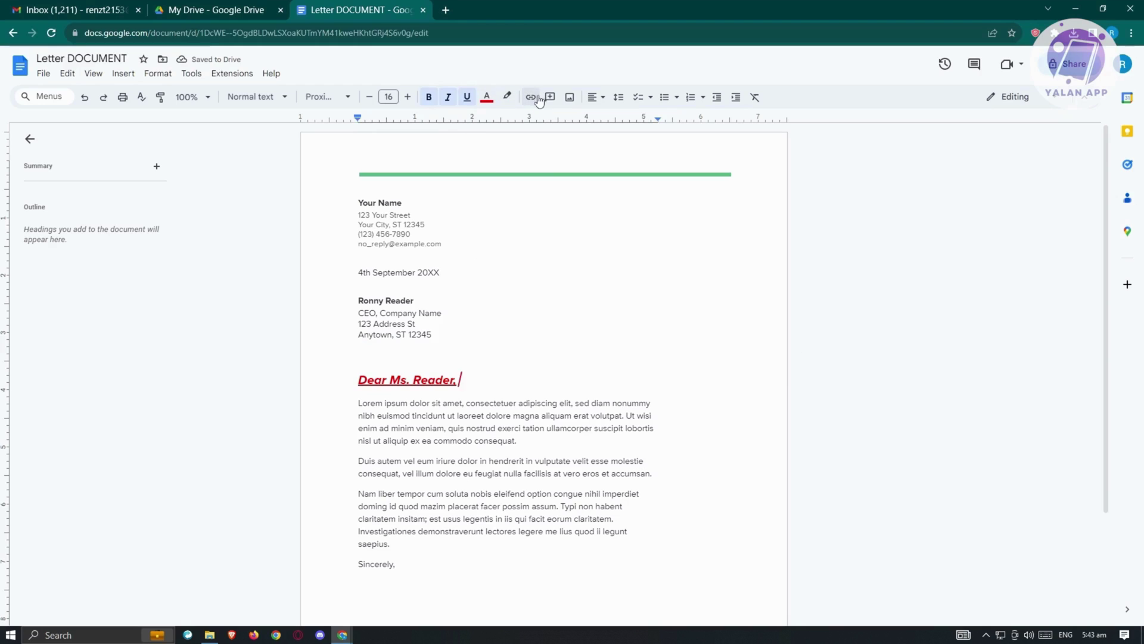
click(530, 97)
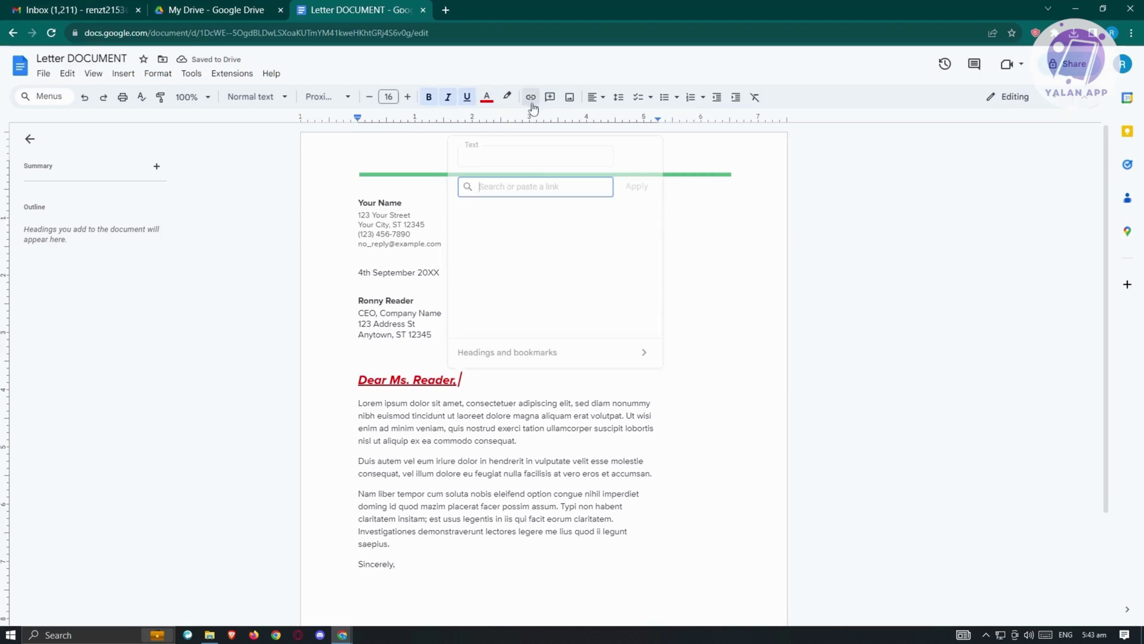
click(486, 385)
drag(416, 380, 358, 367)
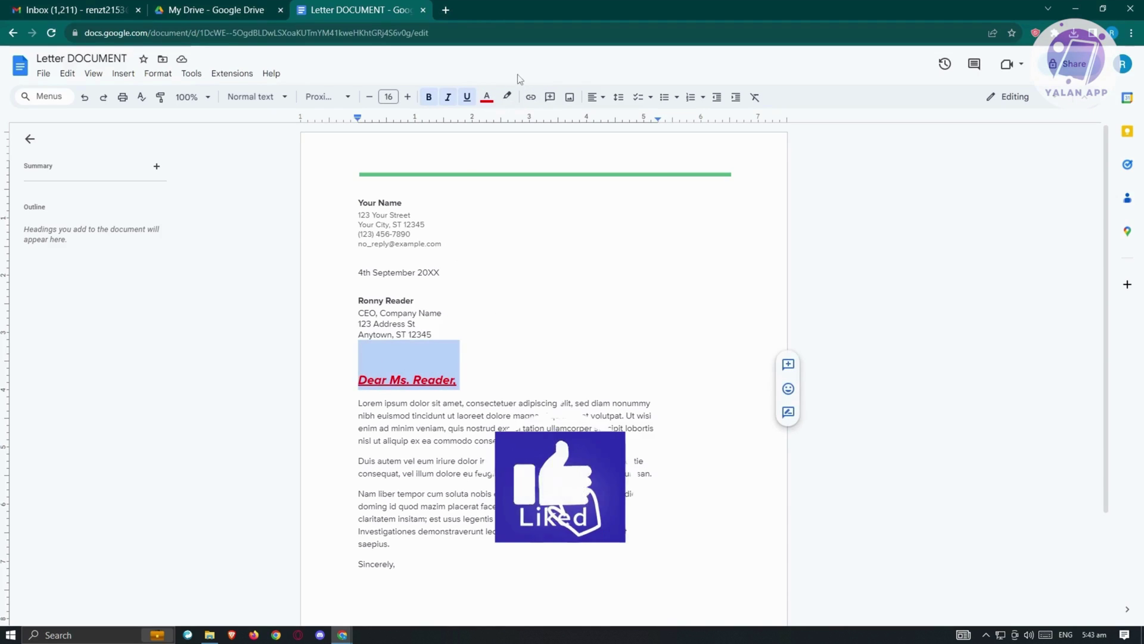
click(530, 97)
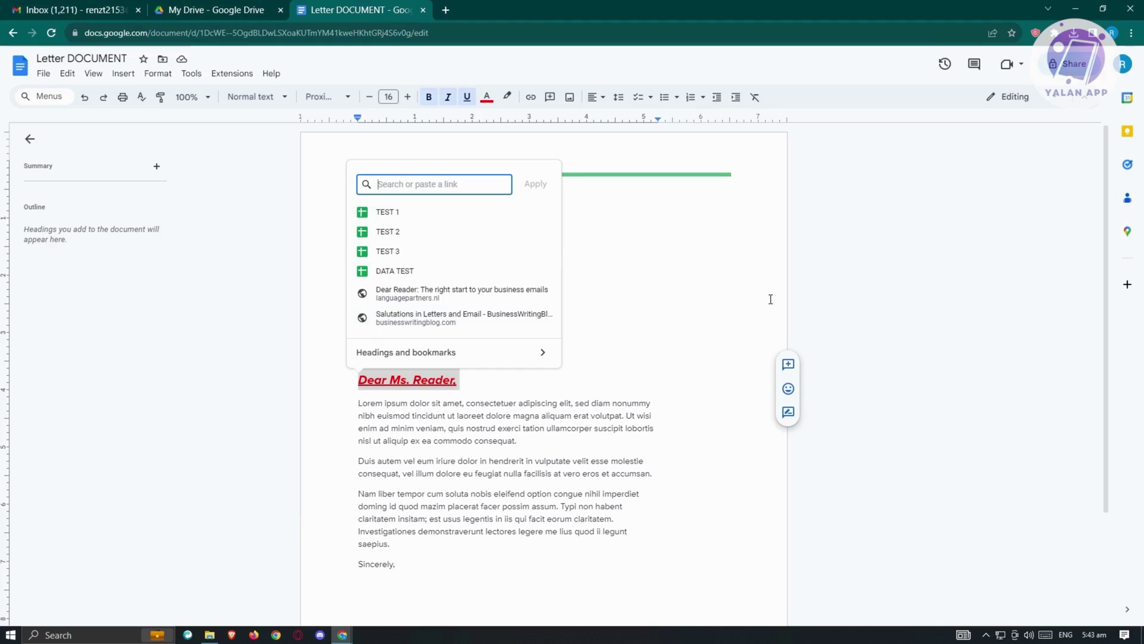
click(659, 281)
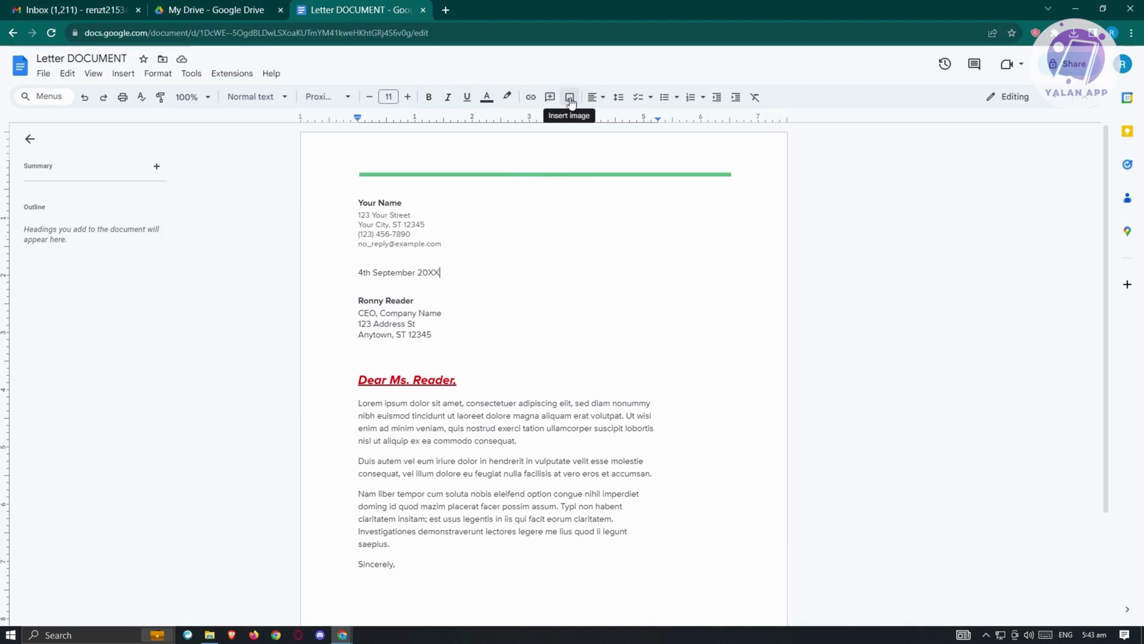
click(453, 351)
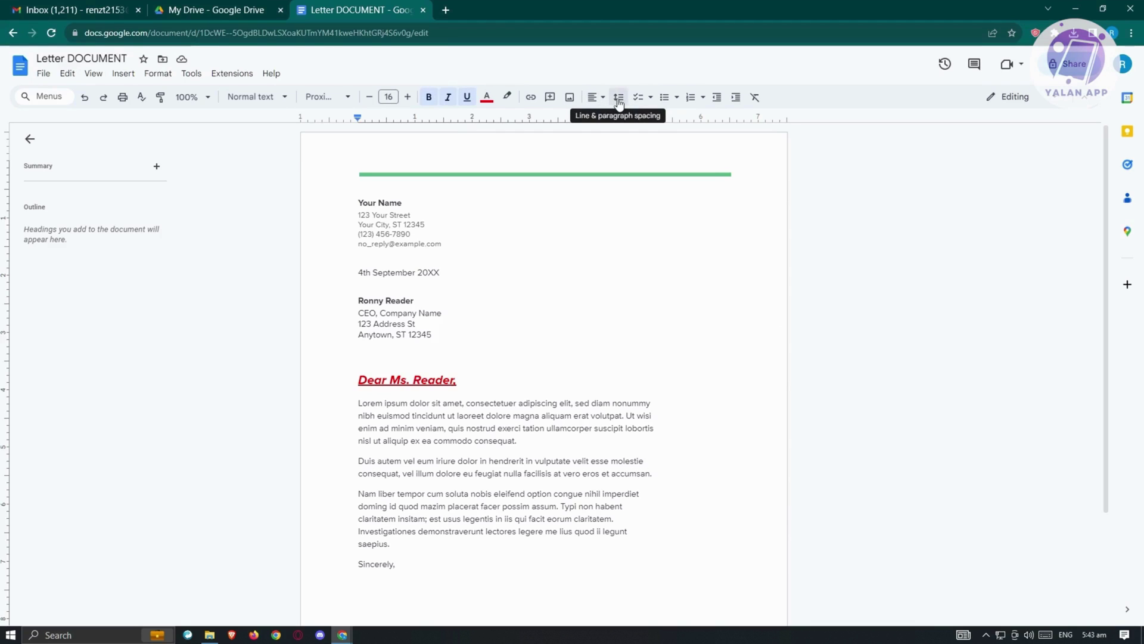
Step: Set the first Lorem ipsum paragraph to Double spacing, briefly try Checklist, then make it bulleted
drag(521, 427, 359, 406)
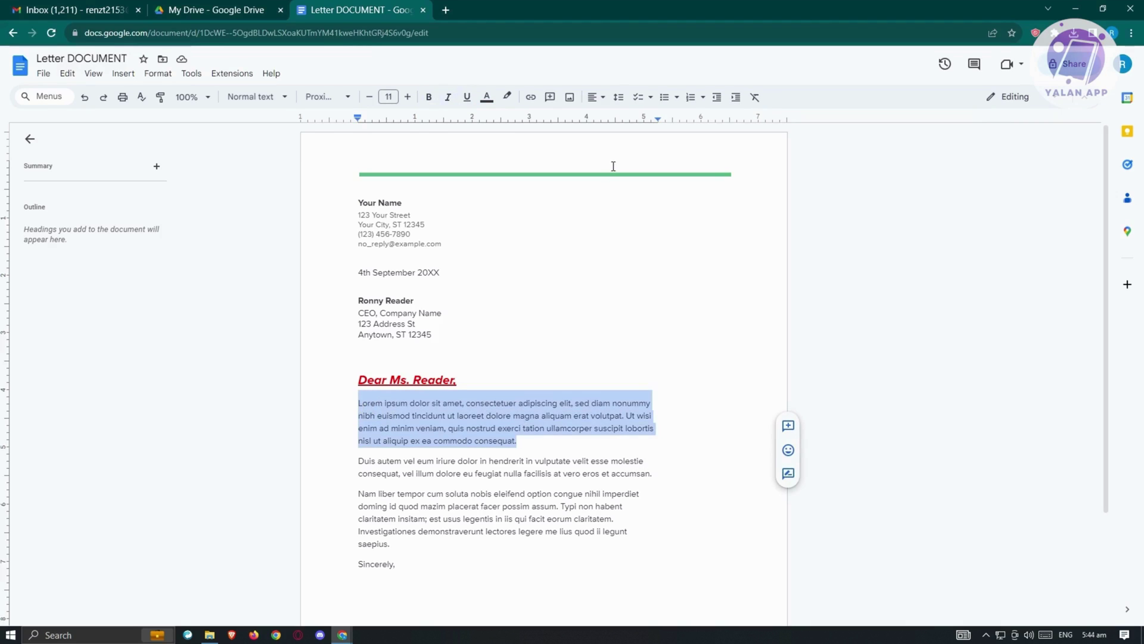
click(618, 97)
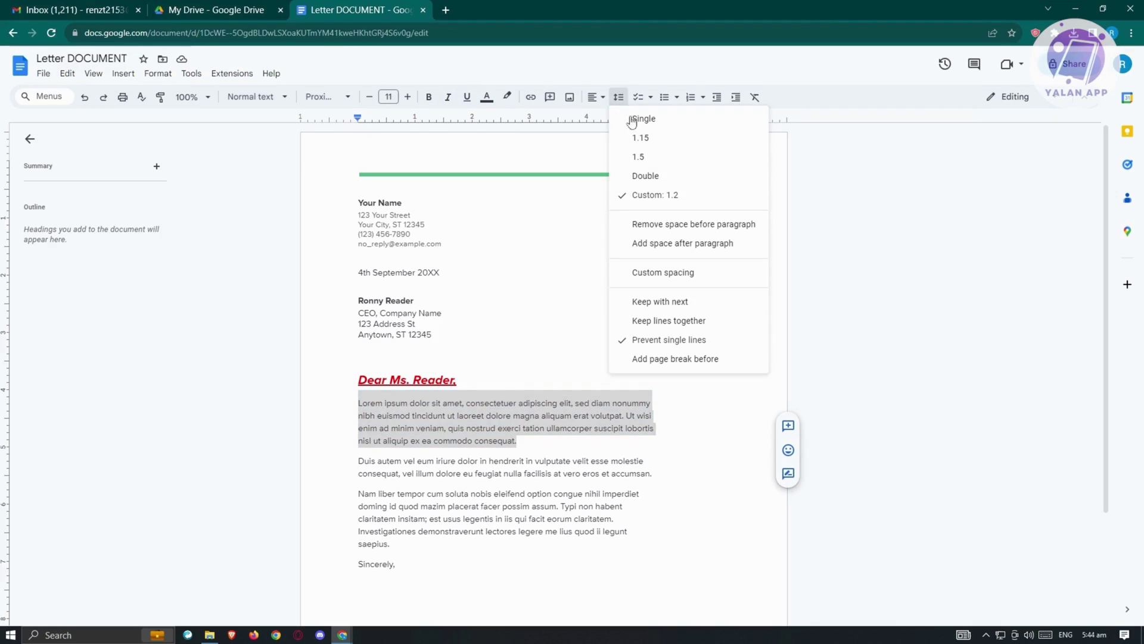
click(667, 179)
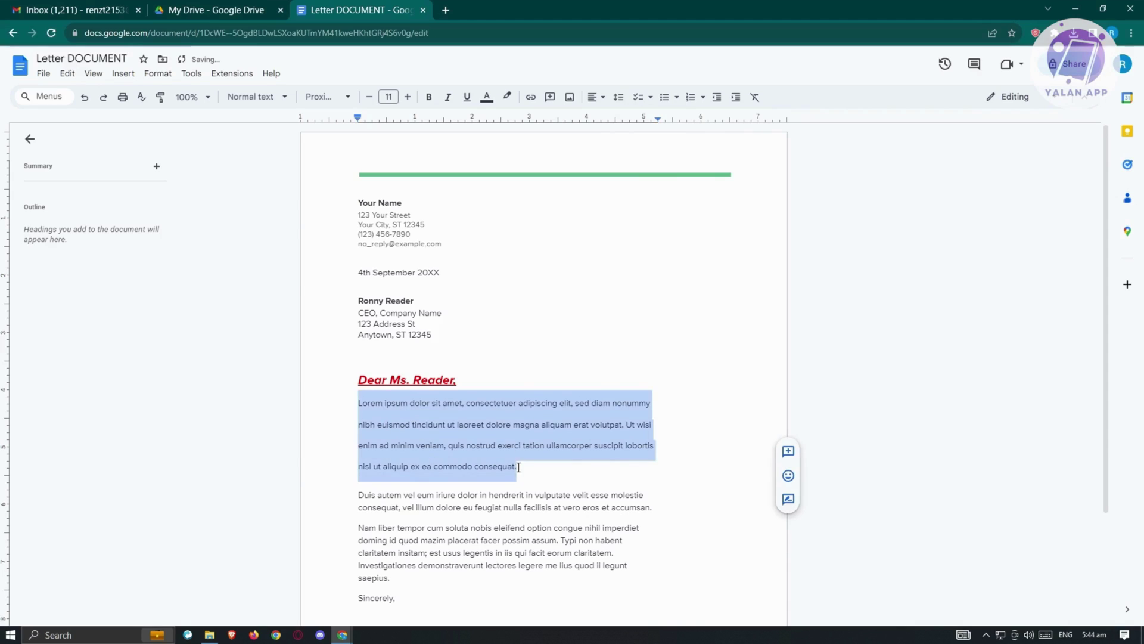
click(639, 97)
click(642, 98)
click(666, 99)
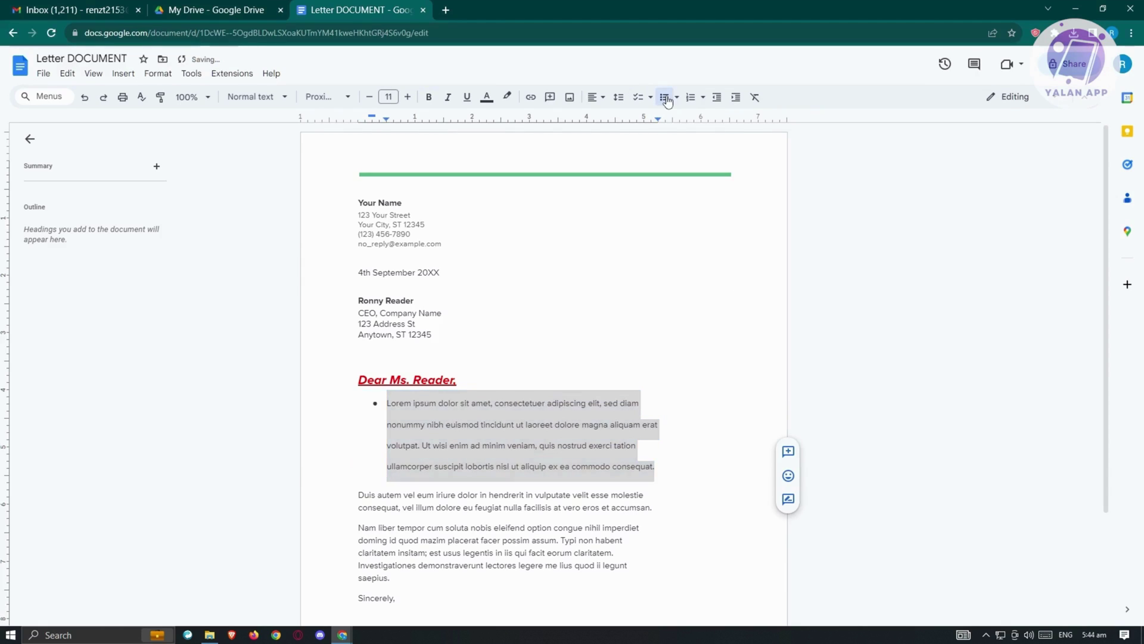
Step: Remove the paragraph's bullet, try and remove numbering, then decrease and increase its indent
click(665, 98)
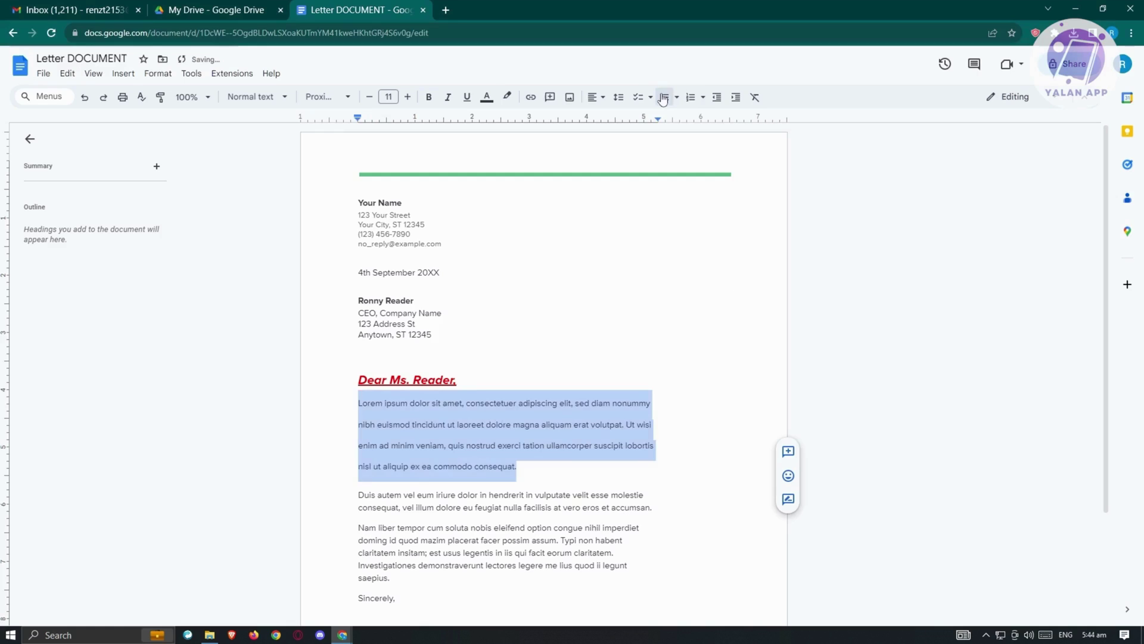
click(691, 98)
click(691, 97)
click(716, 99)
click(738, 100)
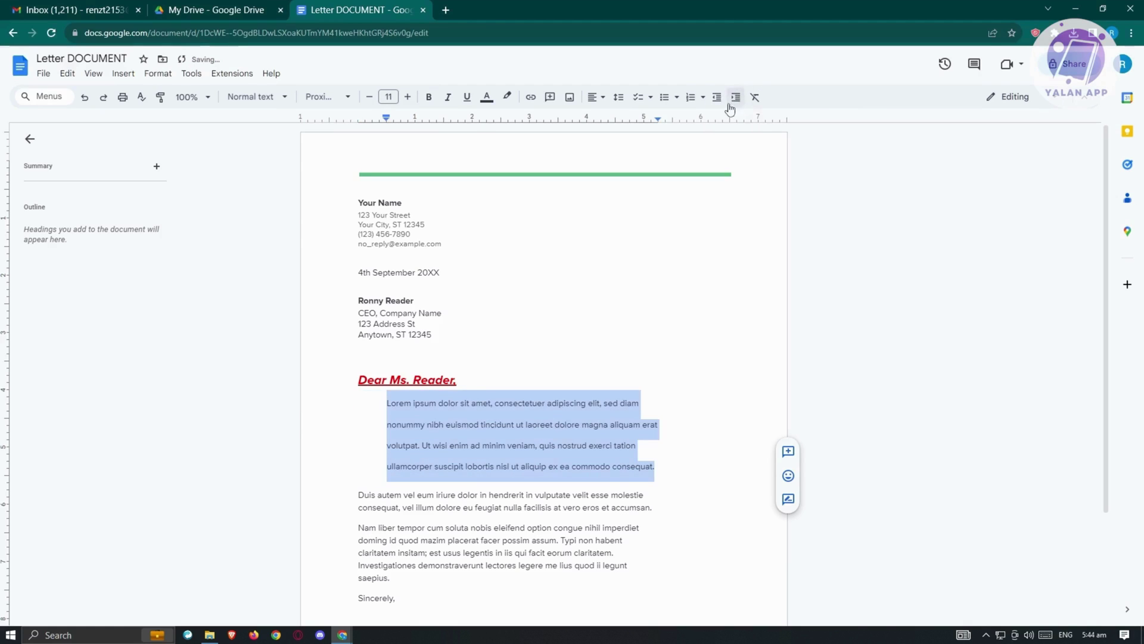